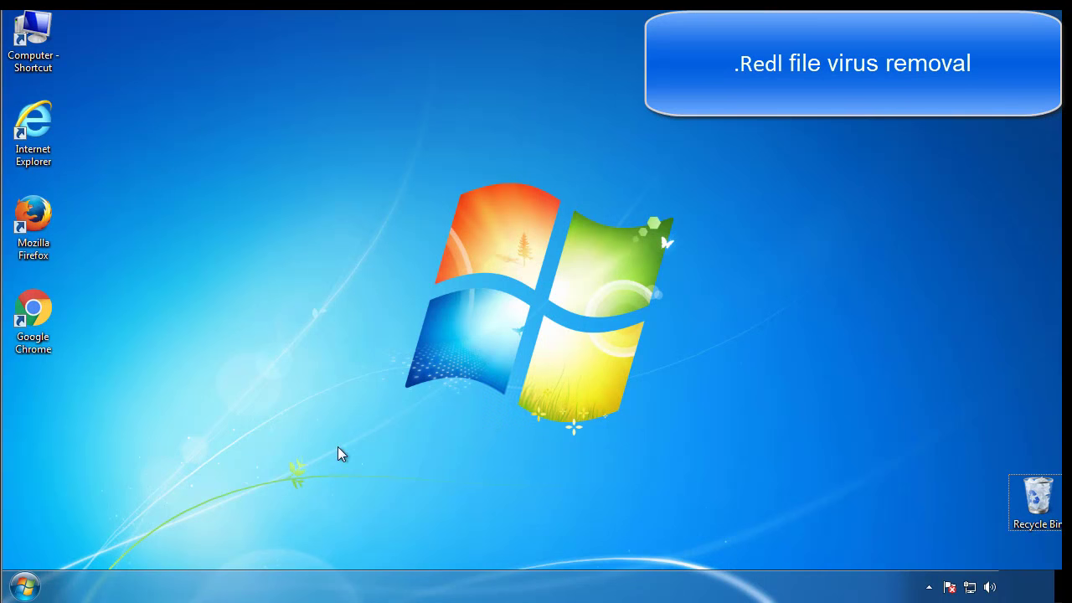
# Enable Safe boot (Minimal) on msconfig's Boot tab and confirm with OK
pyautogui.click(35, 586)
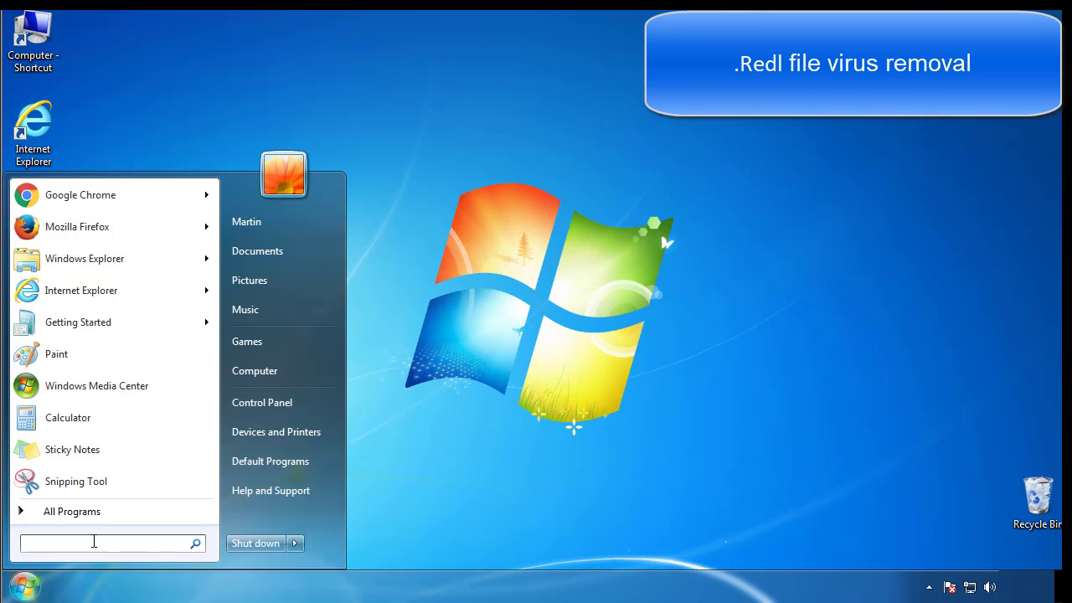
pyautogui.write('mscon')
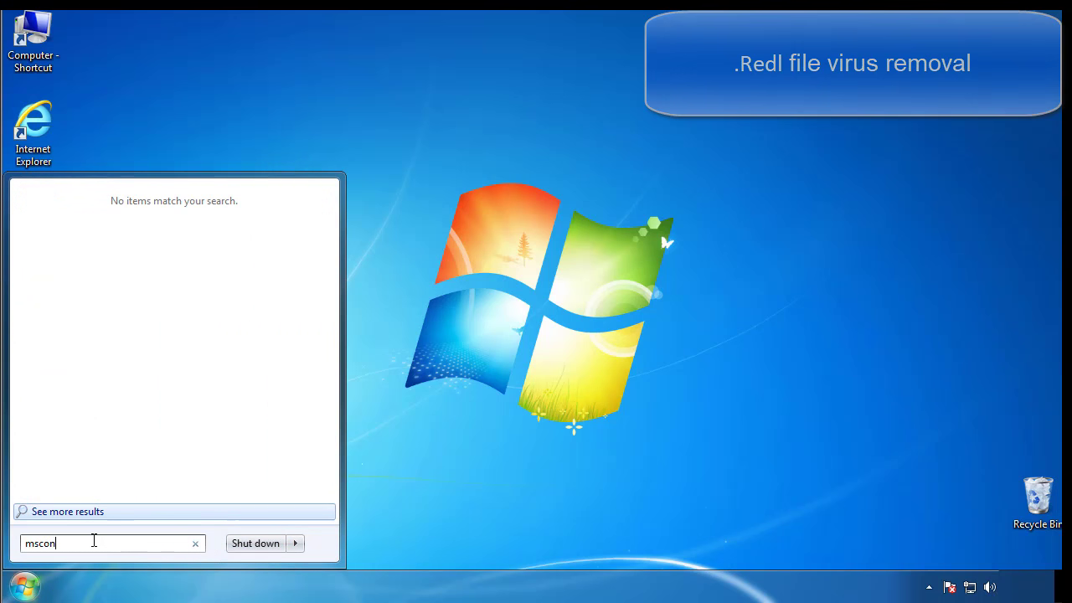
pyautogui.write('fig')
pyautogui.press('Return')
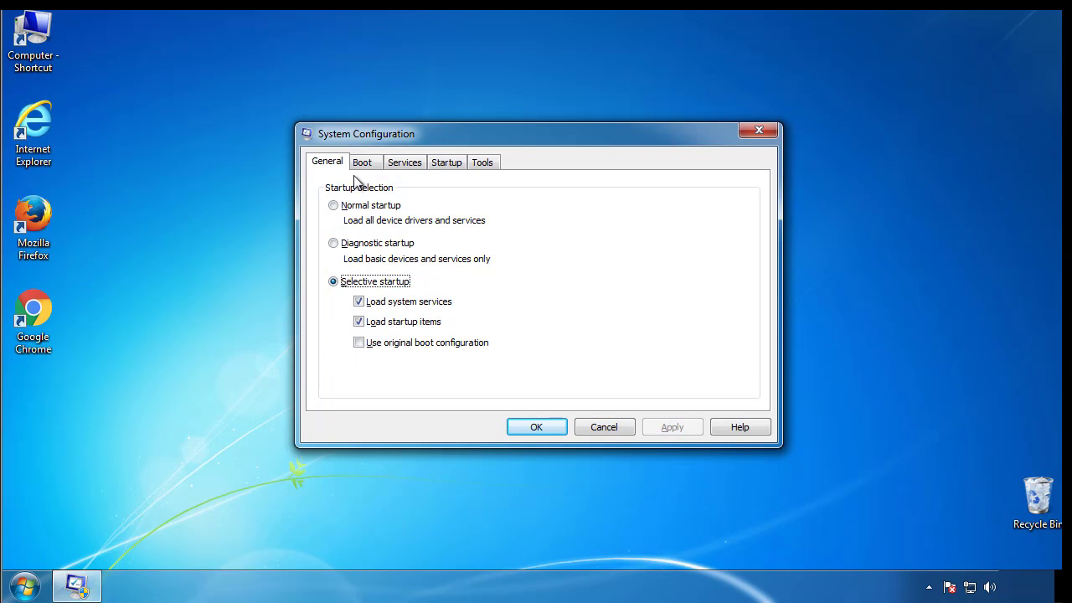
pyautogui.click(361, 164)
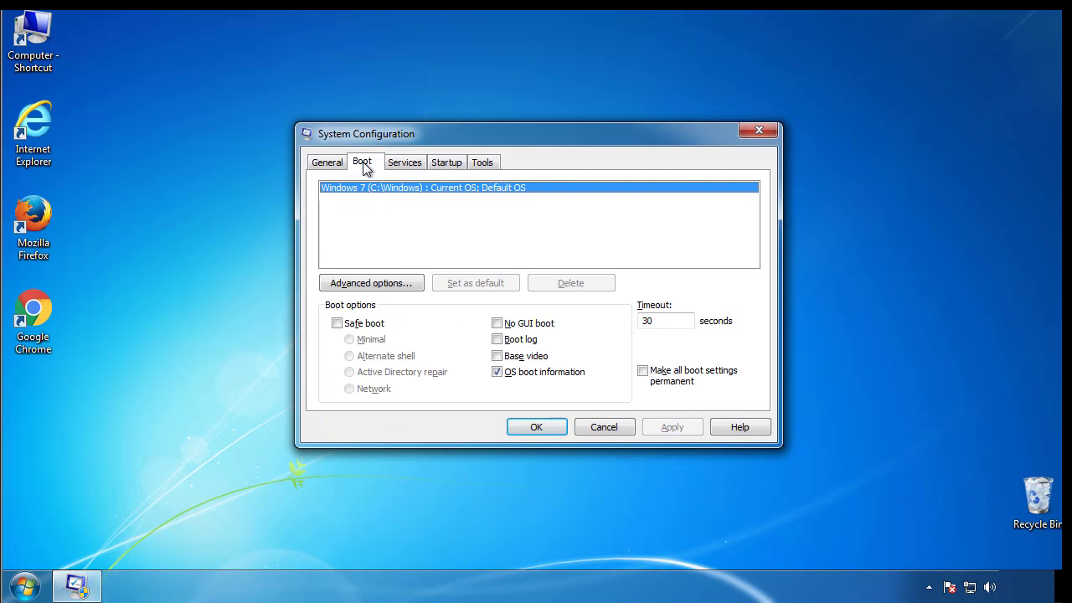
pyautogui.click(336, 323)
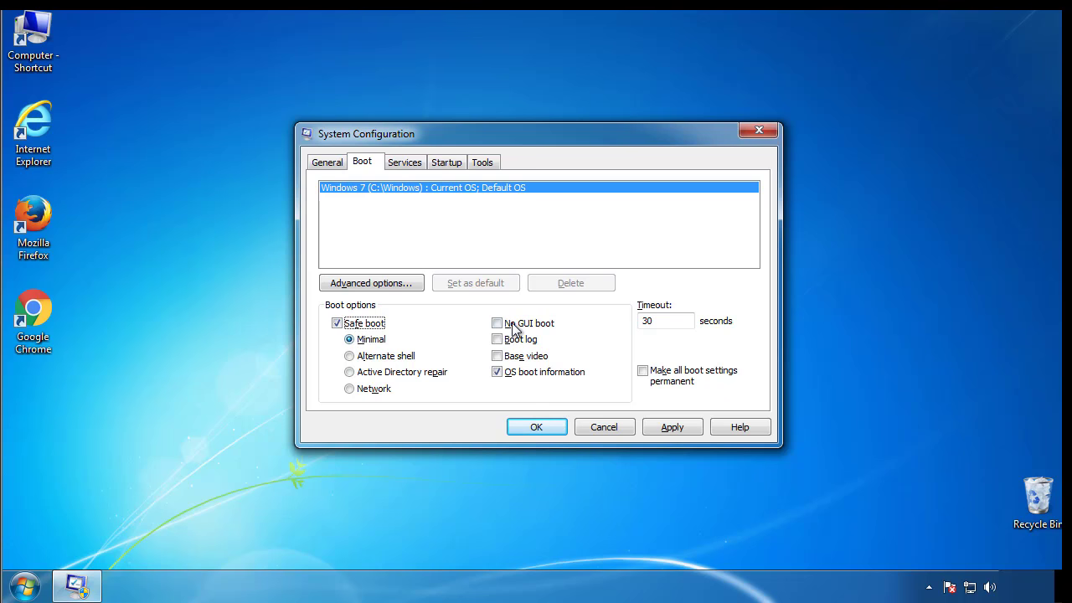
pyautogui.click(549, 431)
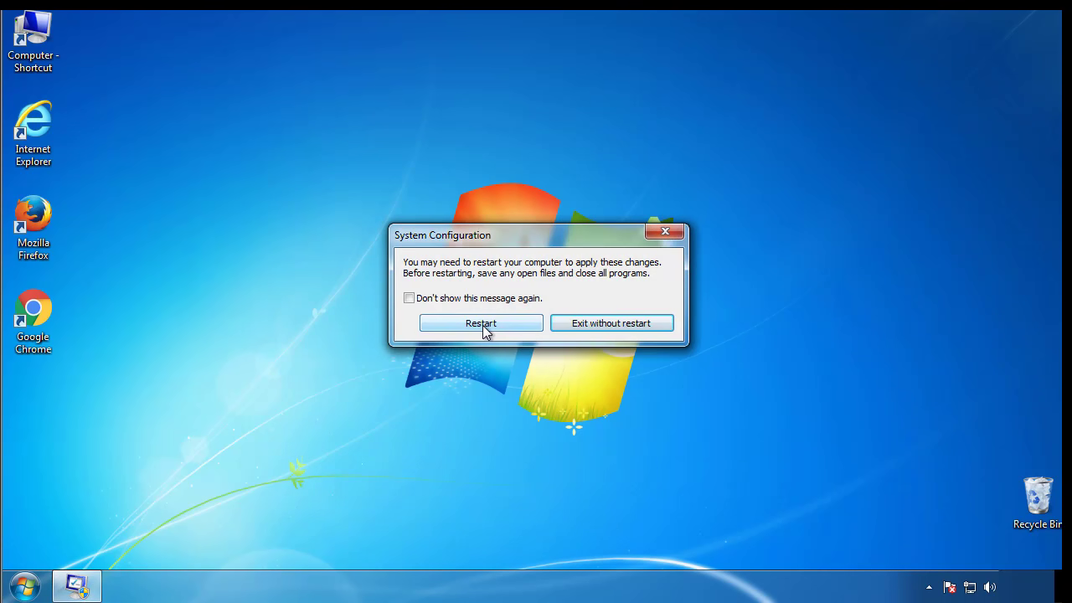
# Restart into Safe Mode, then enable 'Show hidden files, folders, and drives' in Folder Options
pyautogui.click(484, 327)
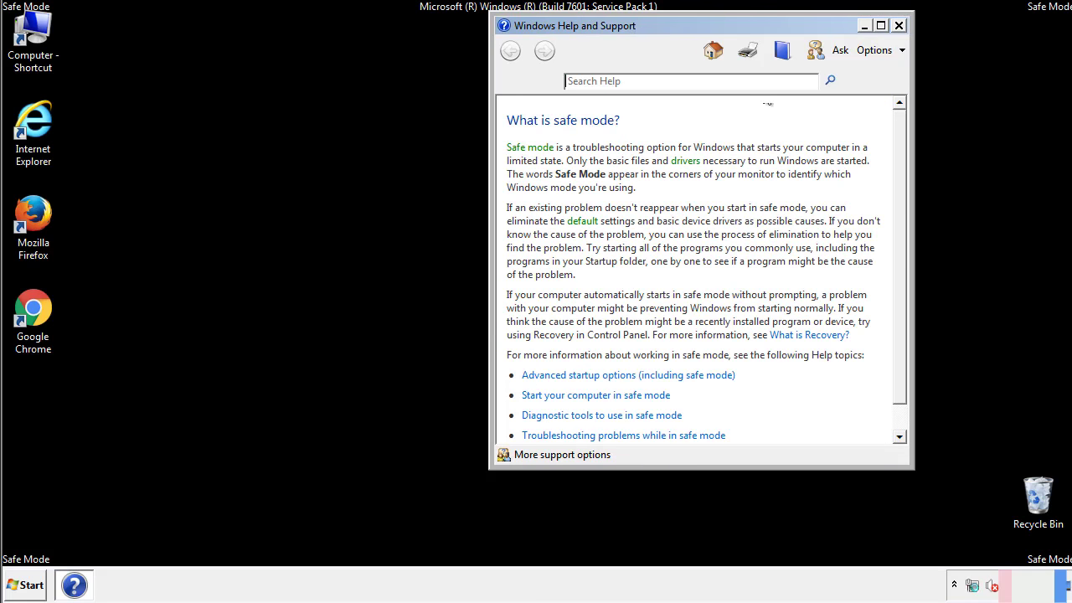
pyautogui.click(898, 25)
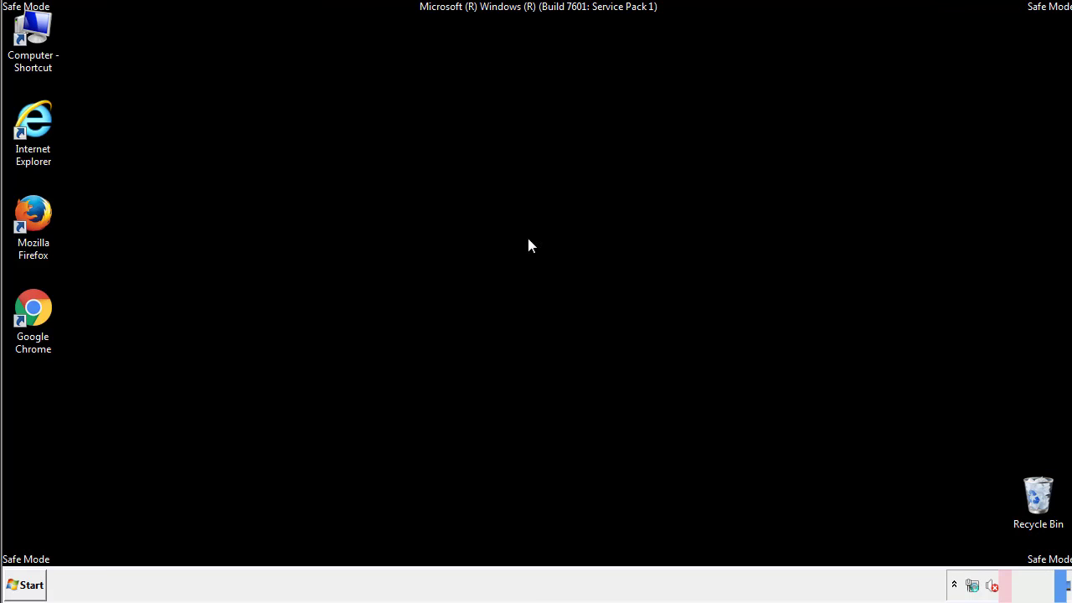
pyautogui.click(33, 583)
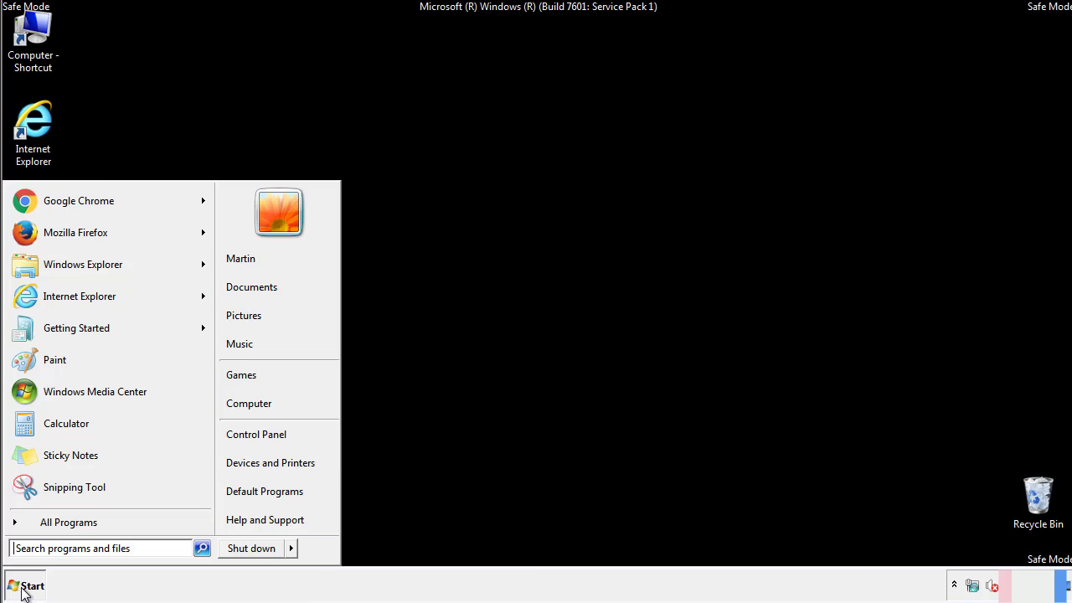
pyautogui.click(268, 433)
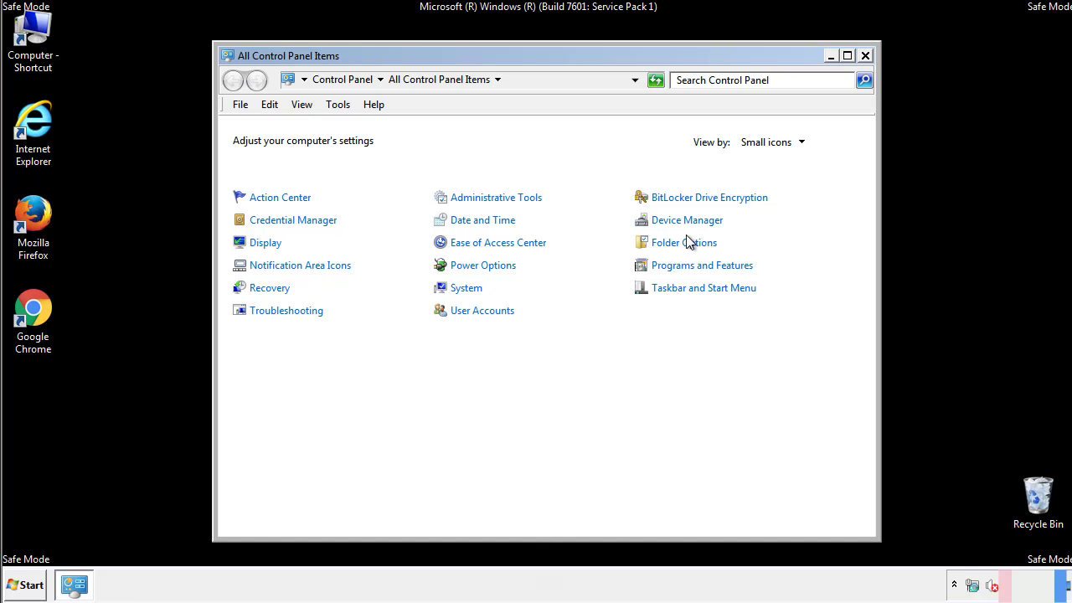
pyautogui.click(685, 242)
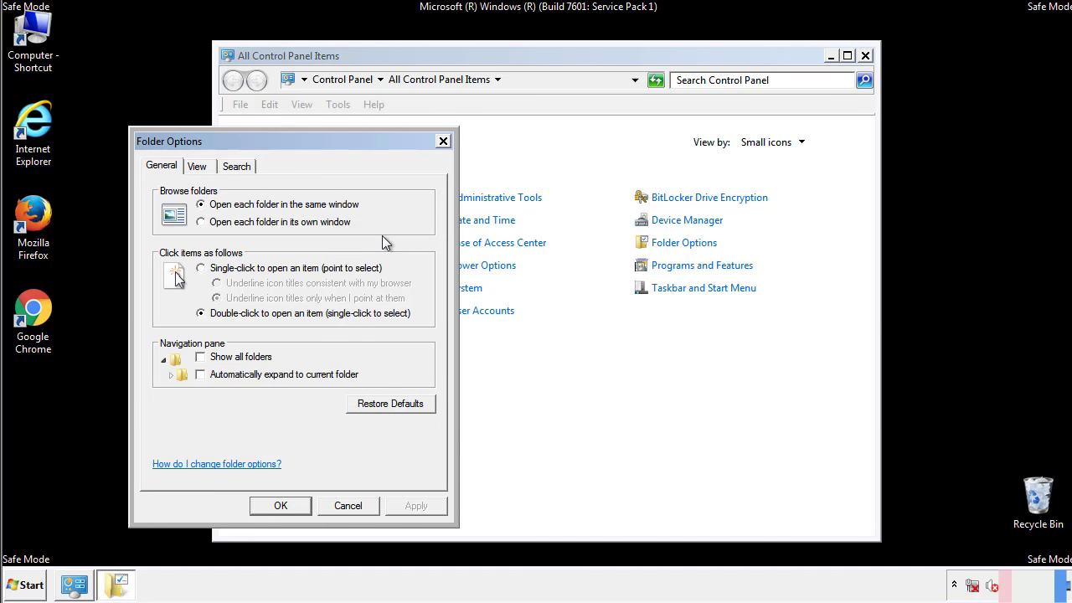
pyautogui.click(199, 168)
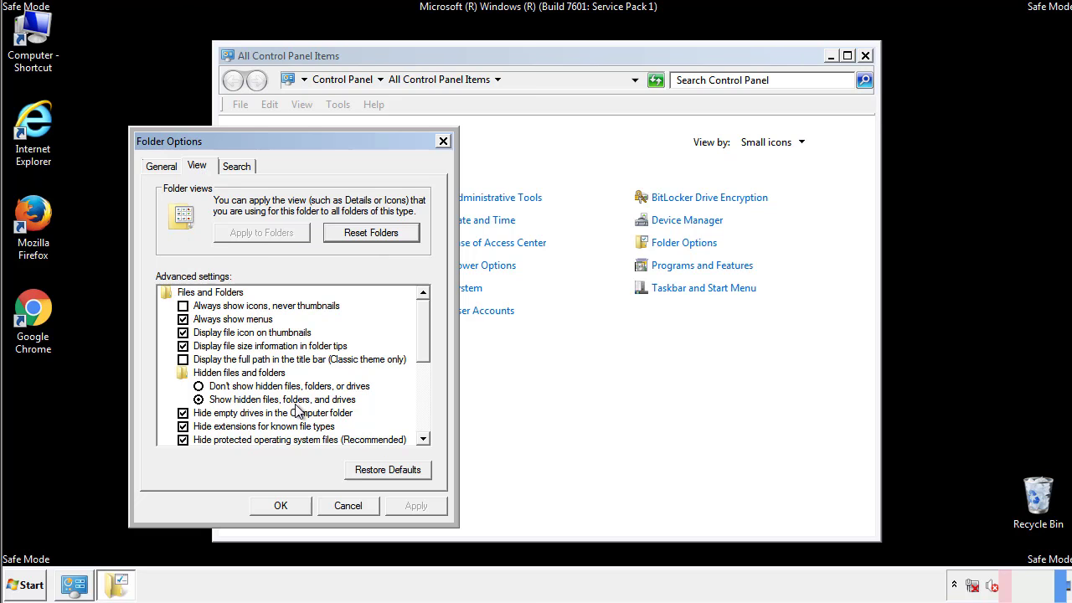
pyautogui.click(289, 504)
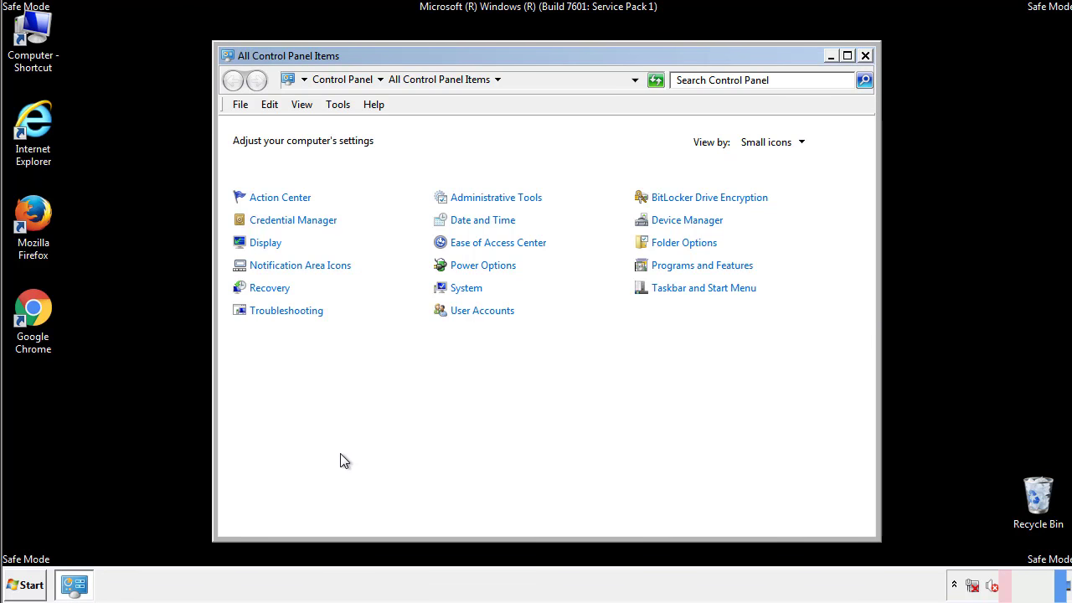
# Close Control Panel and browse from Computer into C:\Windows
pyautogui.click(866, 55)
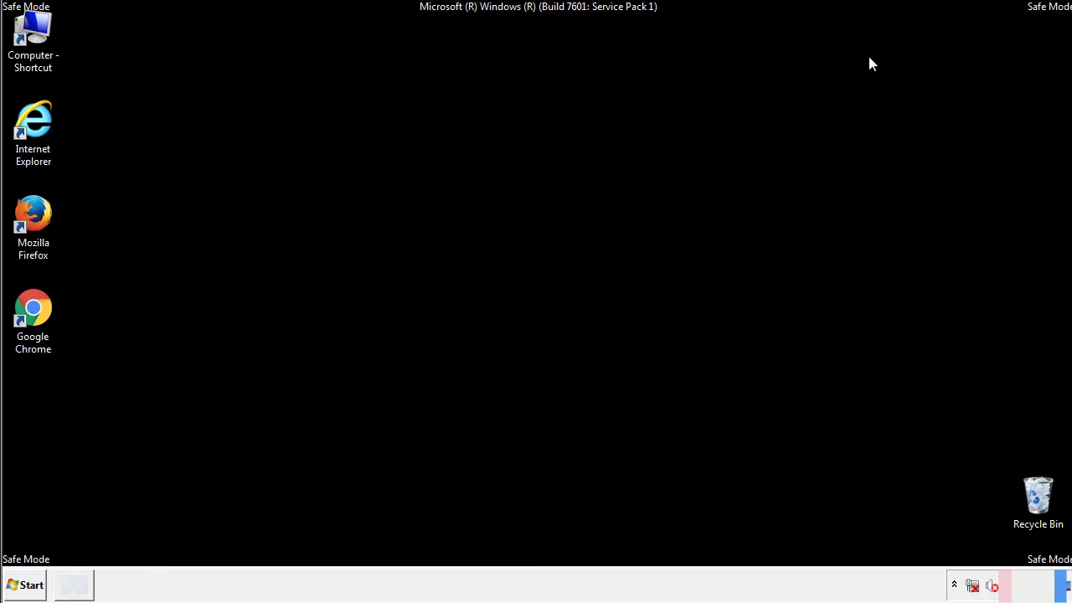
pyautogui.doubleClick(34, 27)
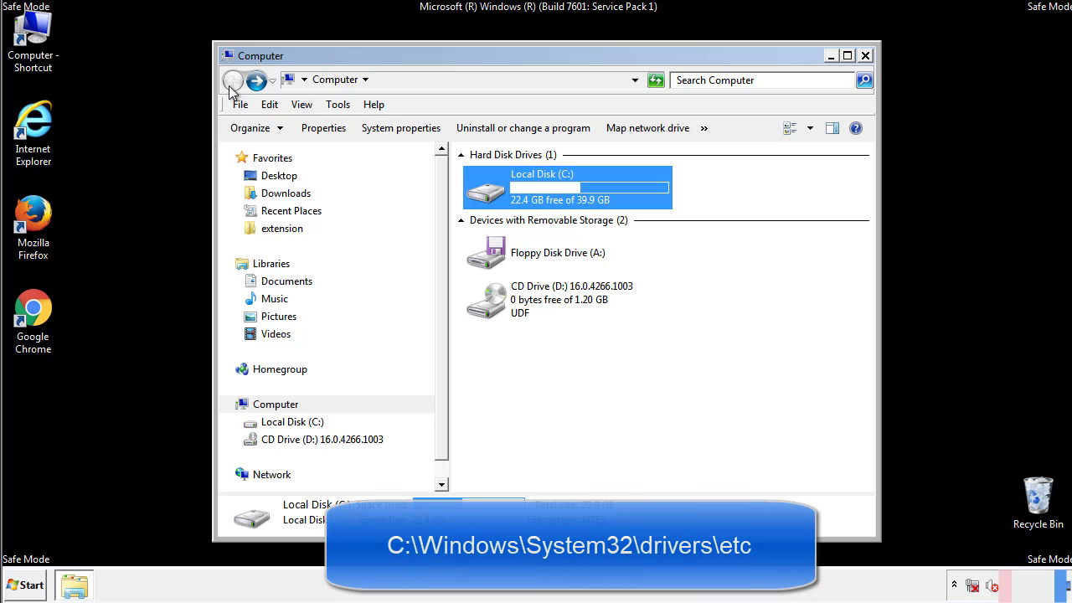
pyautogui.doubleClick(492, 195)
pyautogui.click(490, 308)
pyautogui.doubleClick(489, 308)
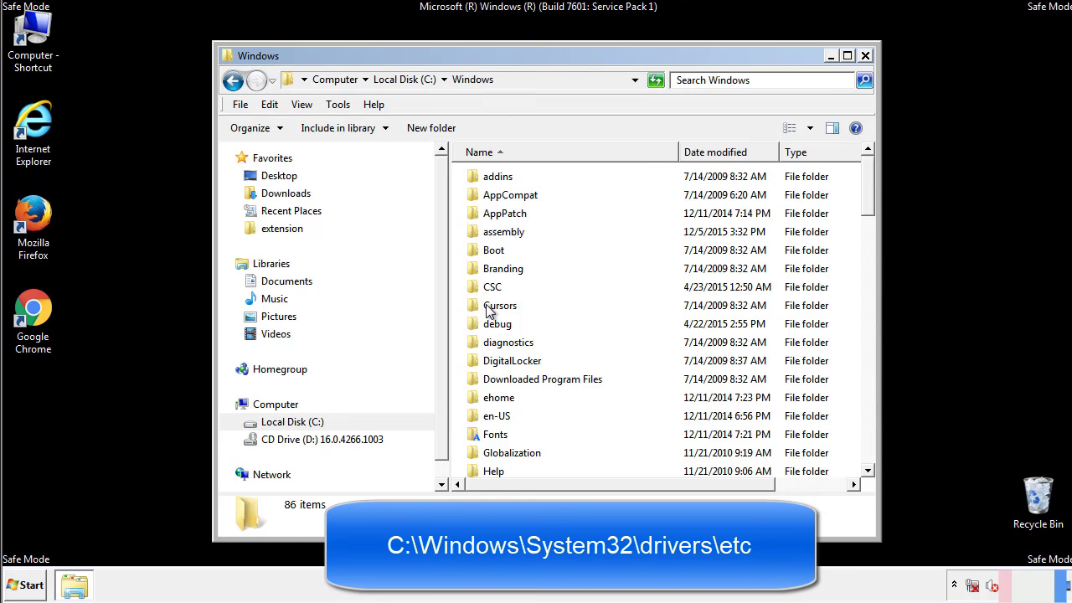
# Go through System32\drivers\etc and open the hosts file, bringing up Open with
pyautogui.scroll(-2, 492, 377)
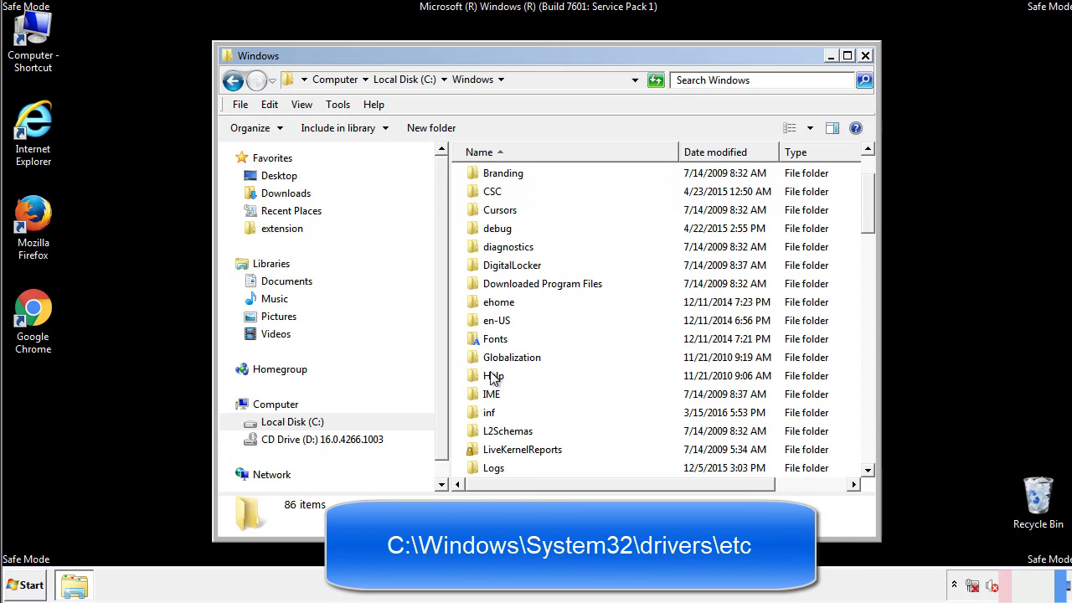
pyautogui.scroll(-2, 494, 379)
pyautogui.scroll(-2, 494, 378)
pyautogui.scroll(-3, 494, 379)
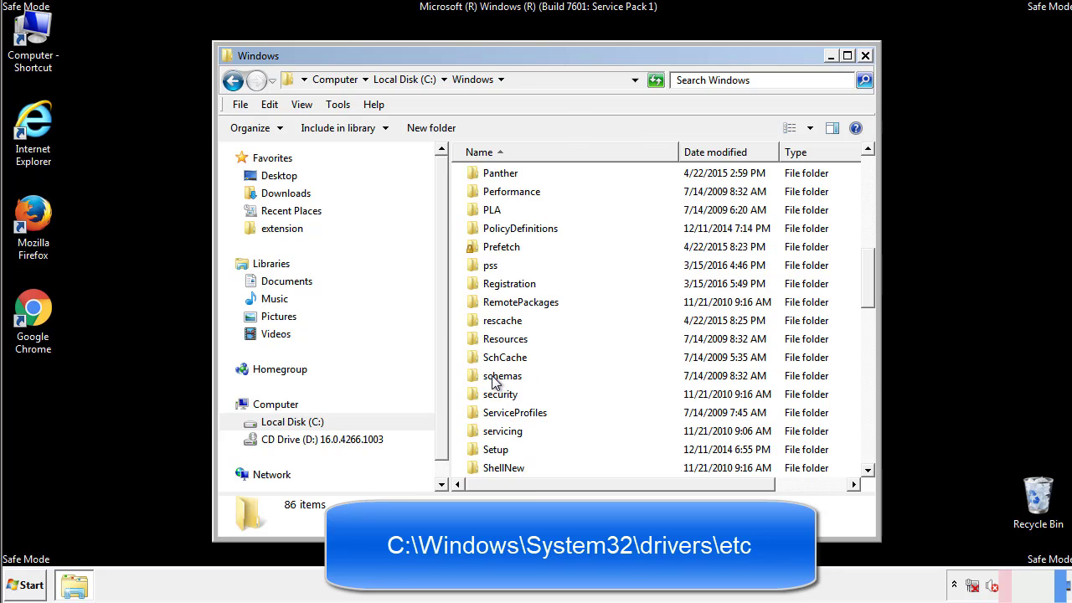
pyautogui.scroll(-2, 494, 381)
pyautogui.doubleClick(506, 433)
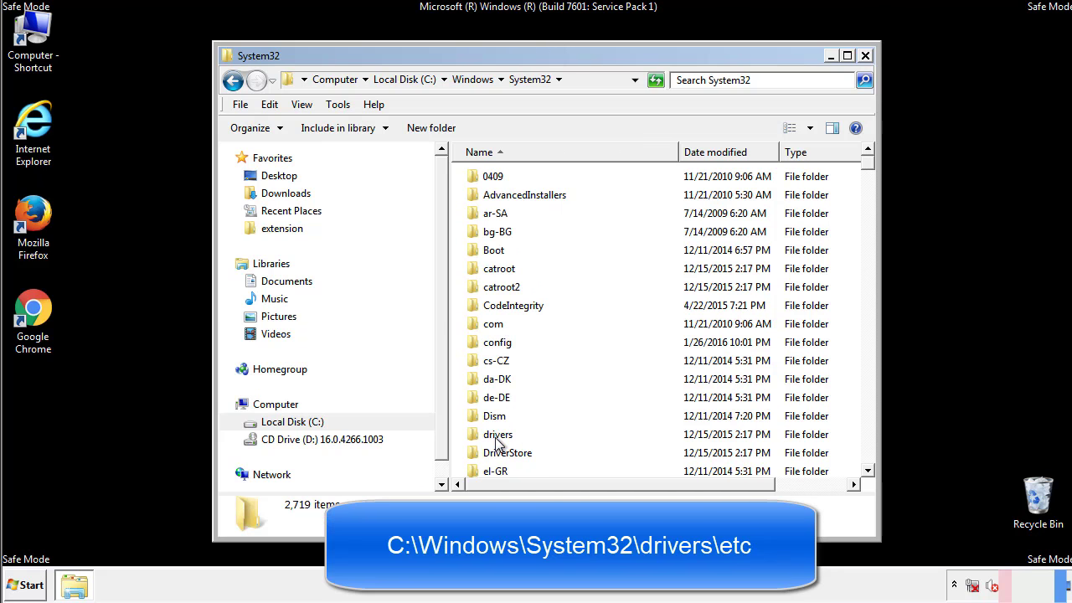
pyautogui.doubleClick(498, 436)
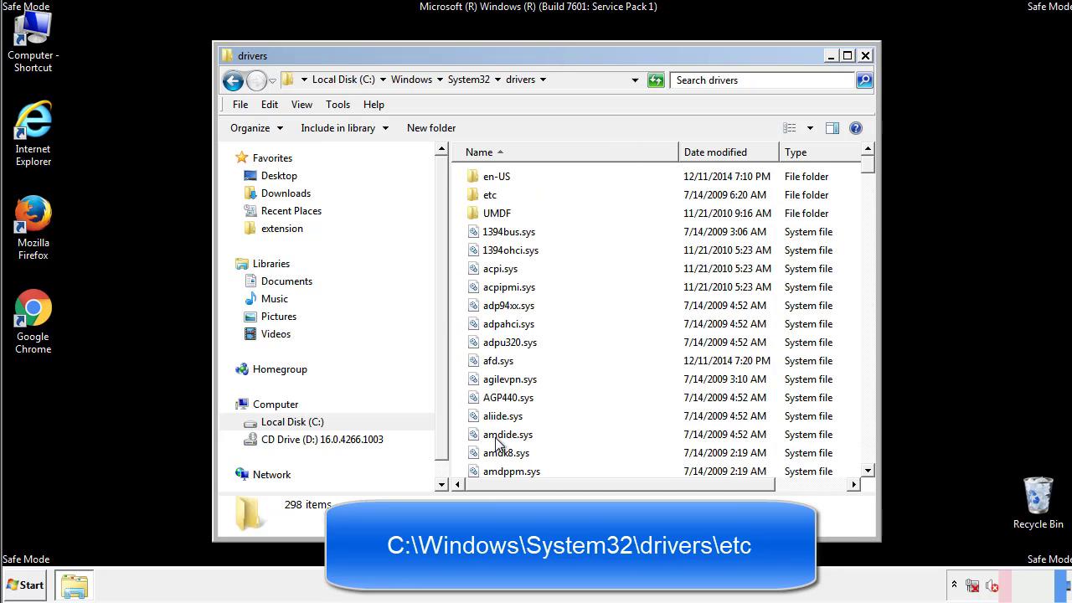
pyautogui.doubleClick(480, 201)
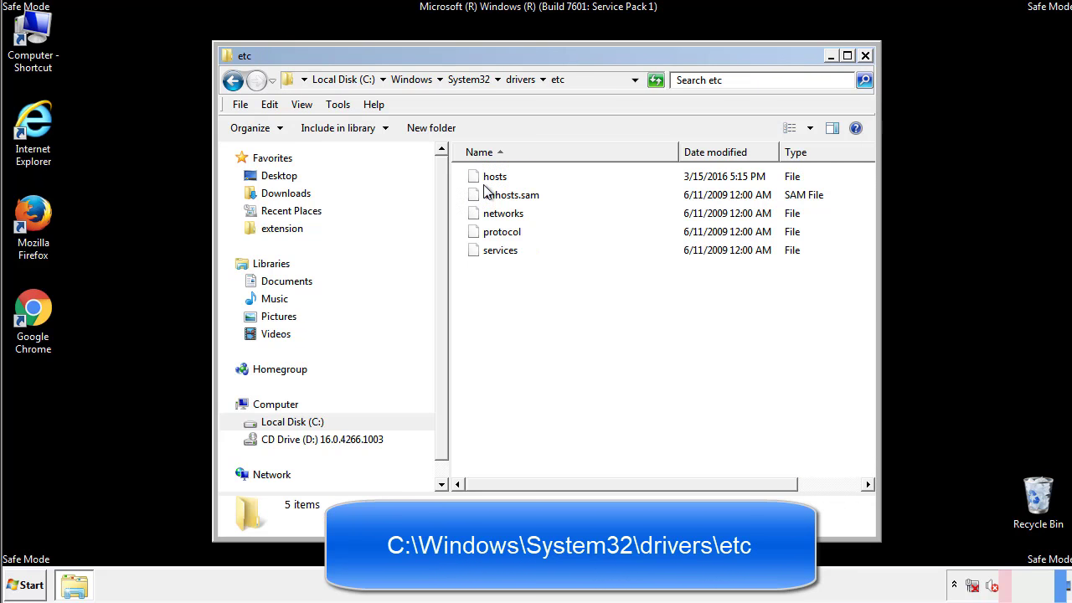
pyautogui.doubleClick(490, 177)
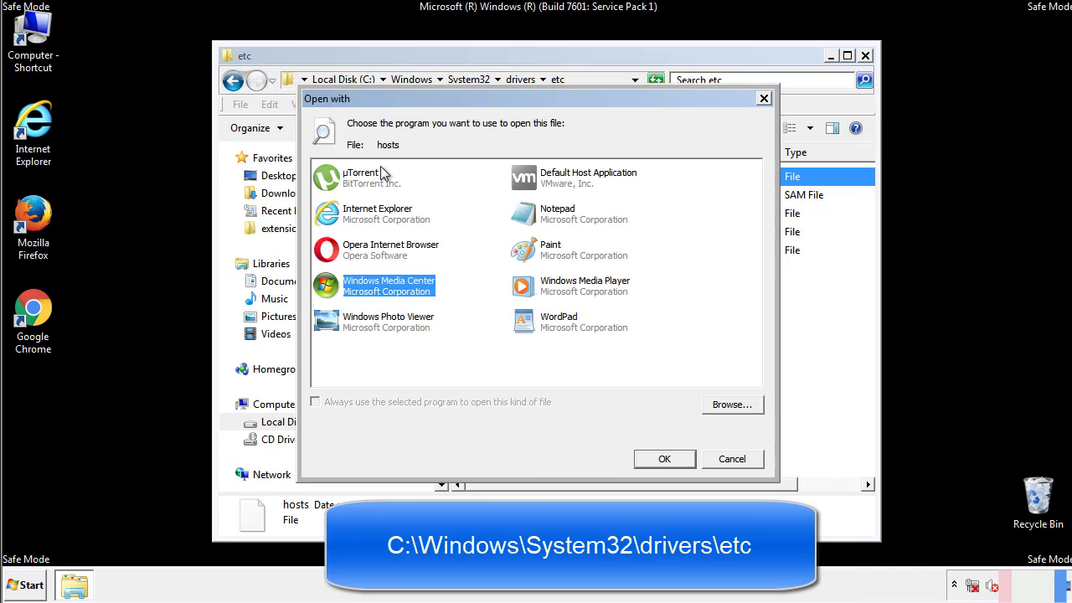
# Open hosts in Notepad and delete the four suspicious redirect entries at the bottom
pyautogui.click(542, 219)
pyautogui.click(663, 459)
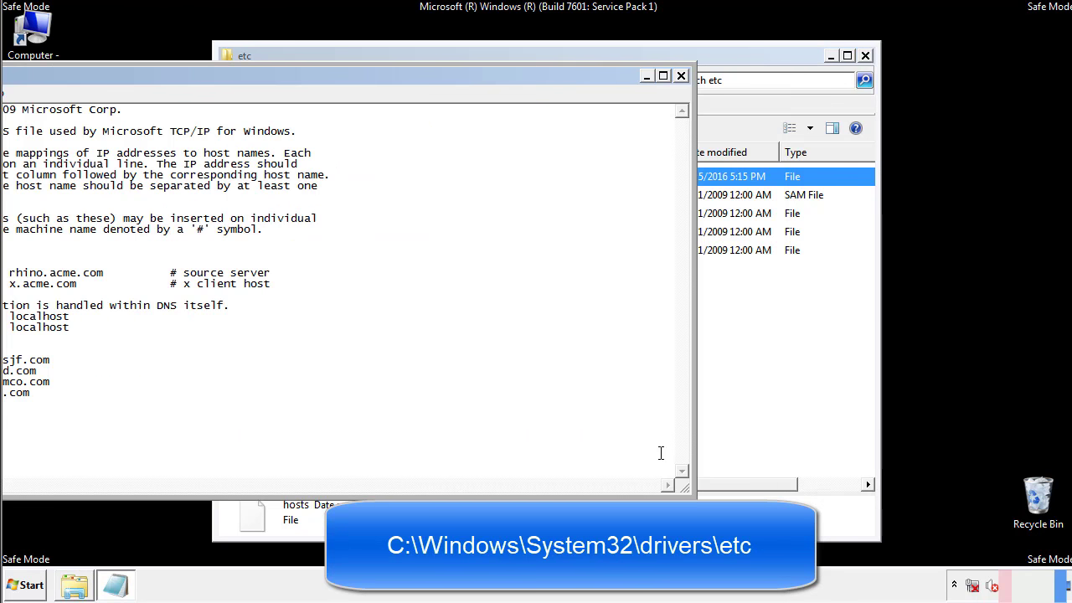
pyautogui.moveTo(438, 76); pyautogui.dragTo(682, 92)
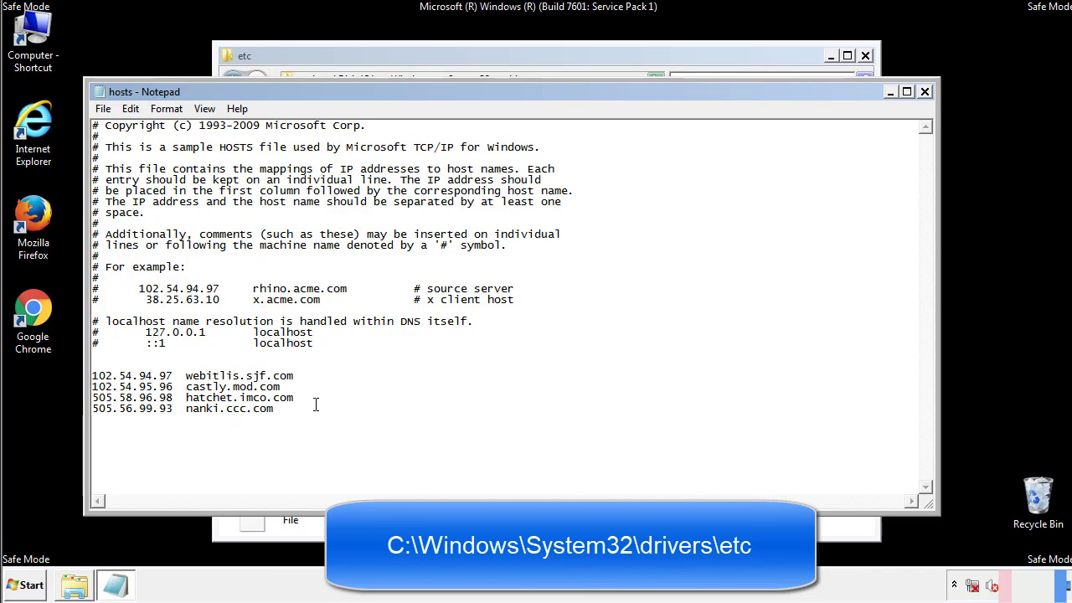
pyautogui.moveTo(299, 411); pyautogui.dragTo(92, 375)
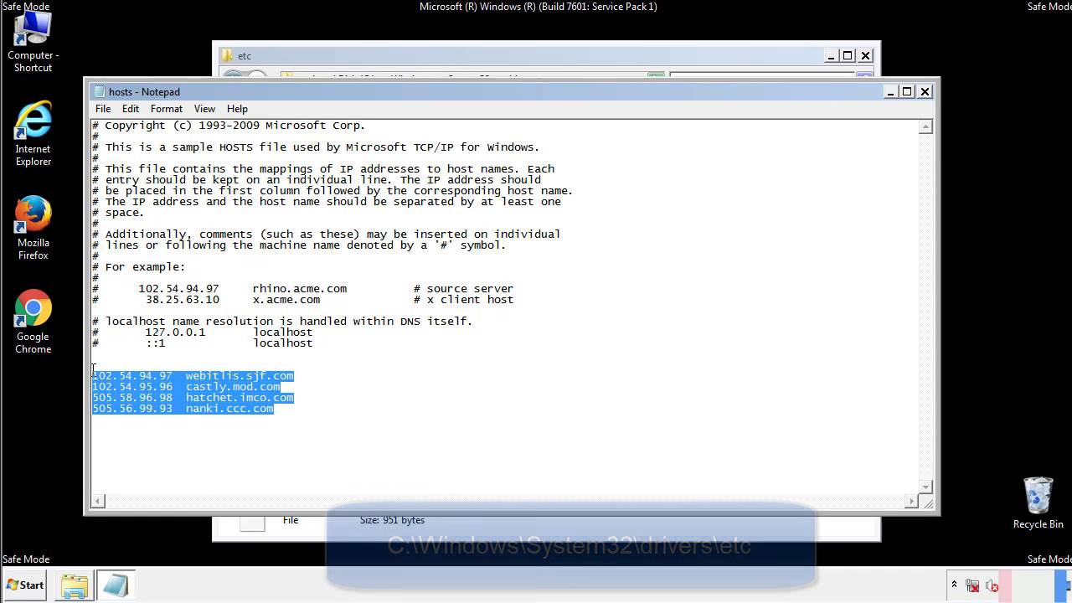
pyautogui.press('Delete')
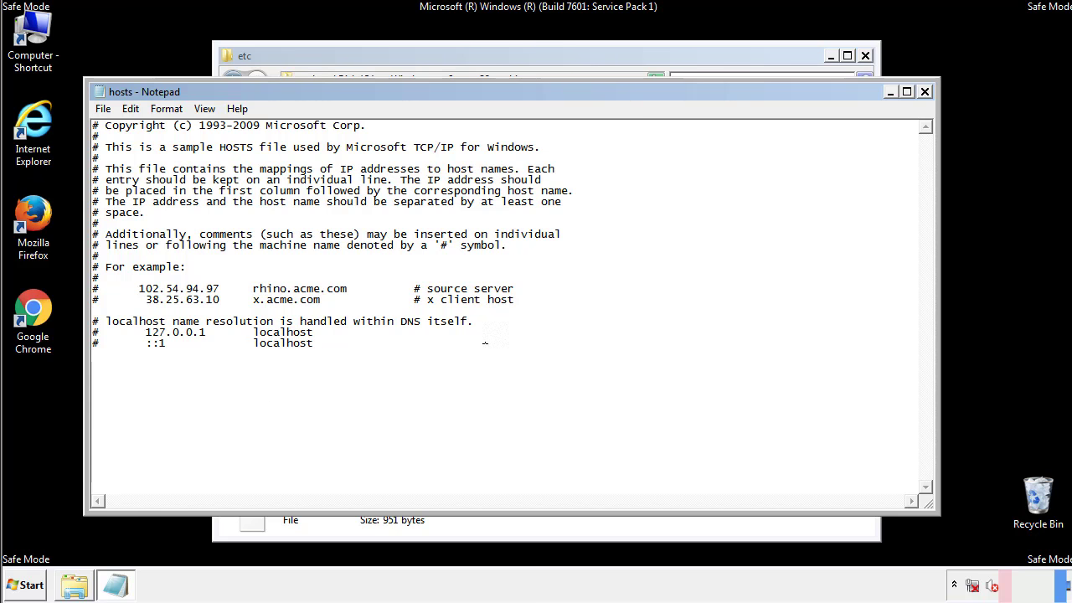
# Close Notepad, saving the cleaned hosts file, then close the etc folder
pyautogui.click(924, 94)
pyautogui.click(474, 302)
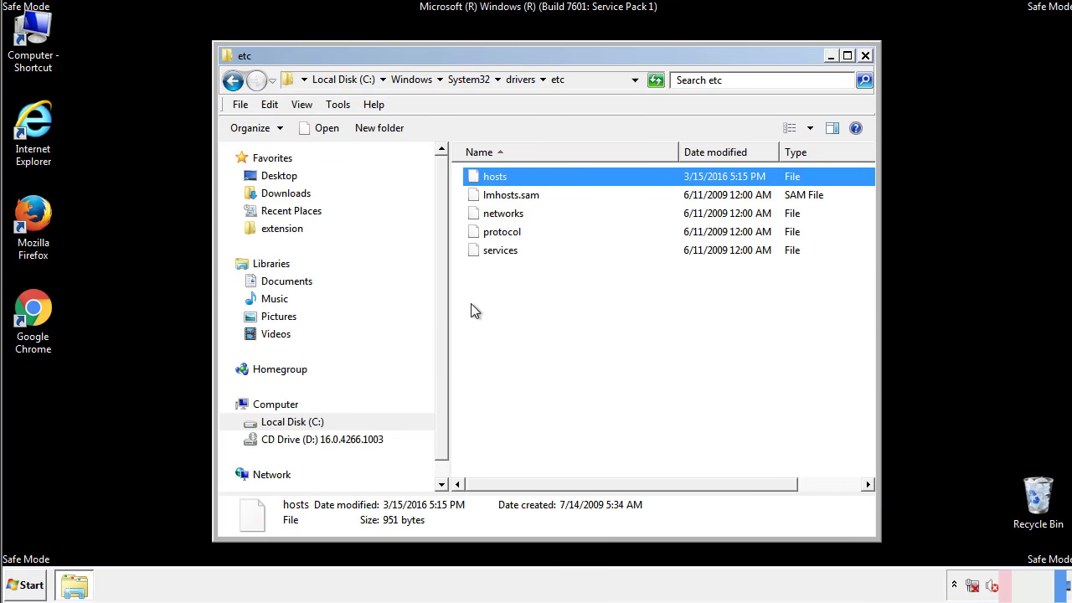
pyautogui.click(471, 305)
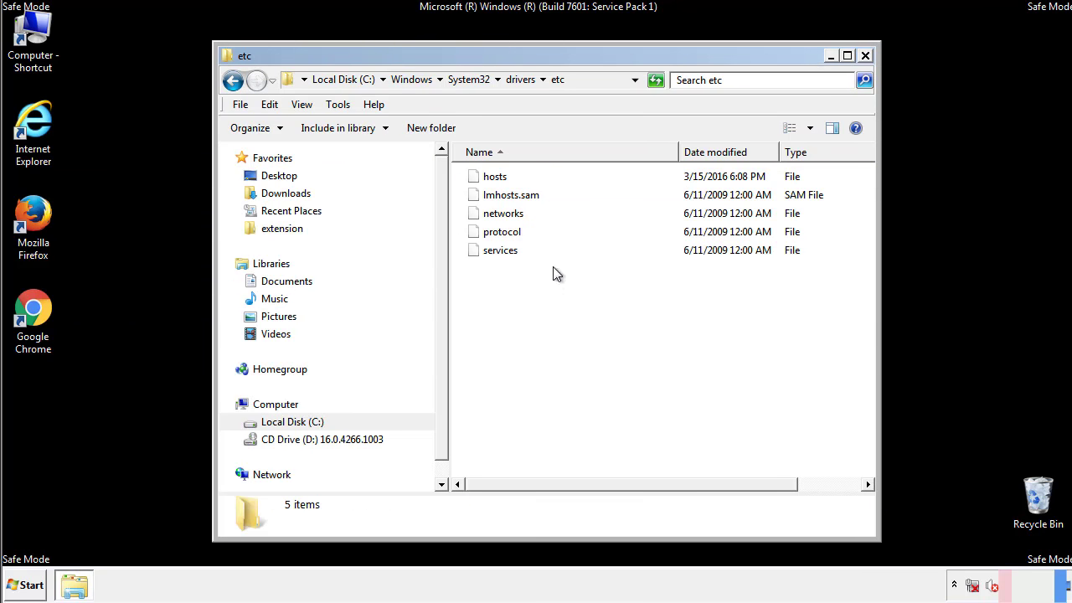
pyautogui.click(865, 57)
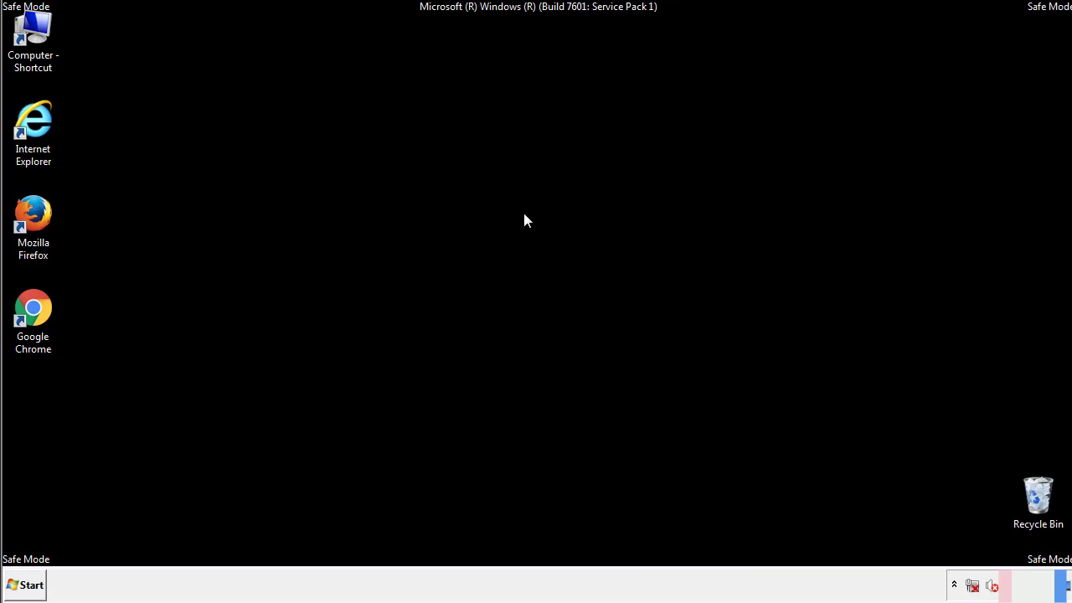
# Open the Startup folder from the Start menu's All Programs list
pyautogui.click(26, 585)
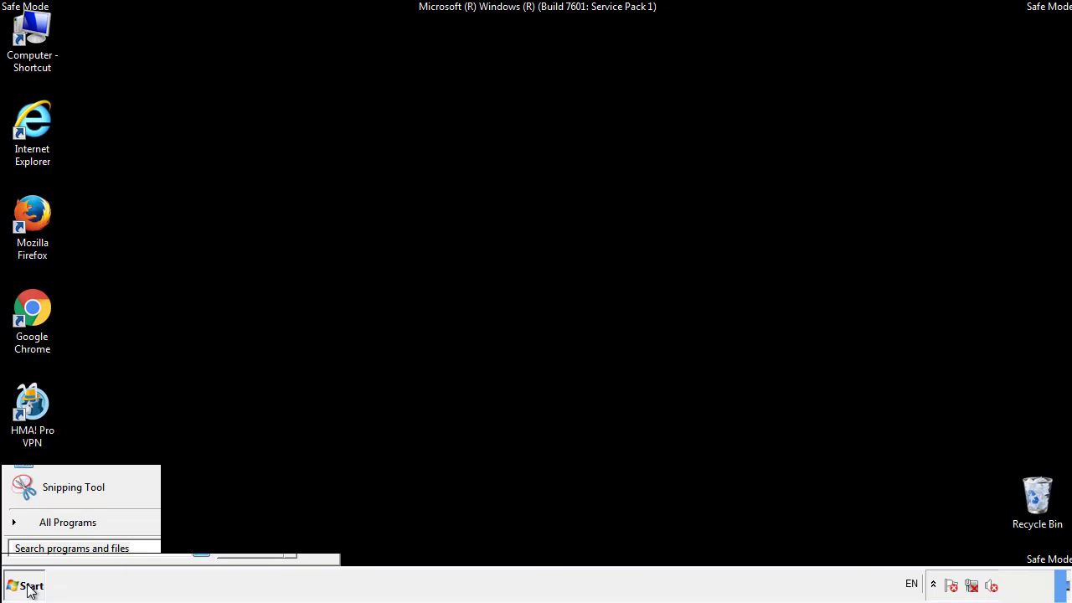
pyautogui.click(47, 528)
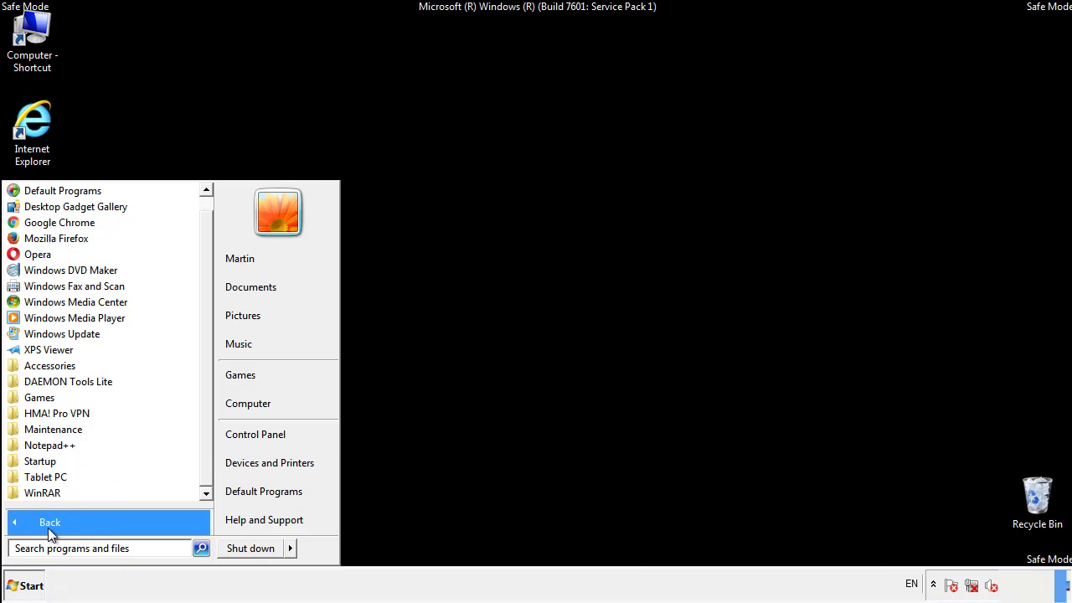
pyautogui.rightClick(43, 462)
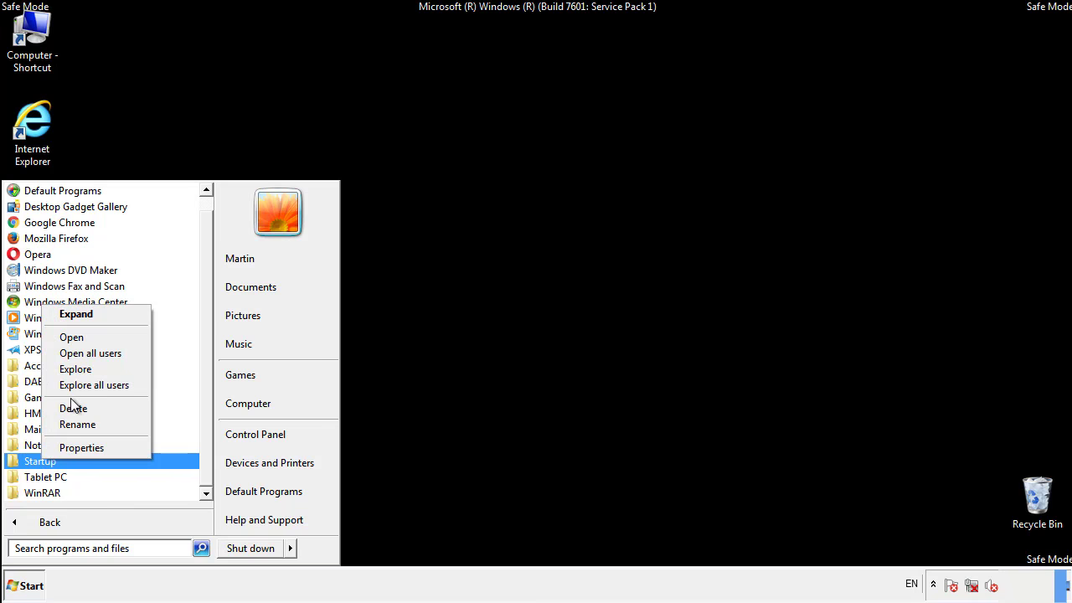
pyautogui.click(81, 337)
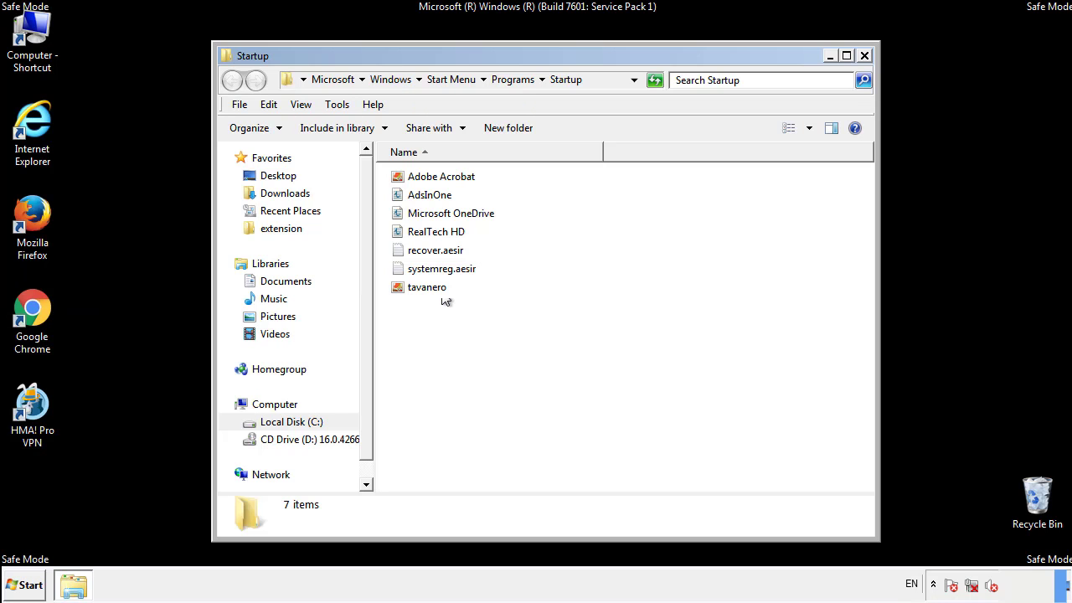
# Delete AdsInOne, recover.aesir, systemreg.aesir and tavanero from the Startup folder
pyautogui.click(434, 194)
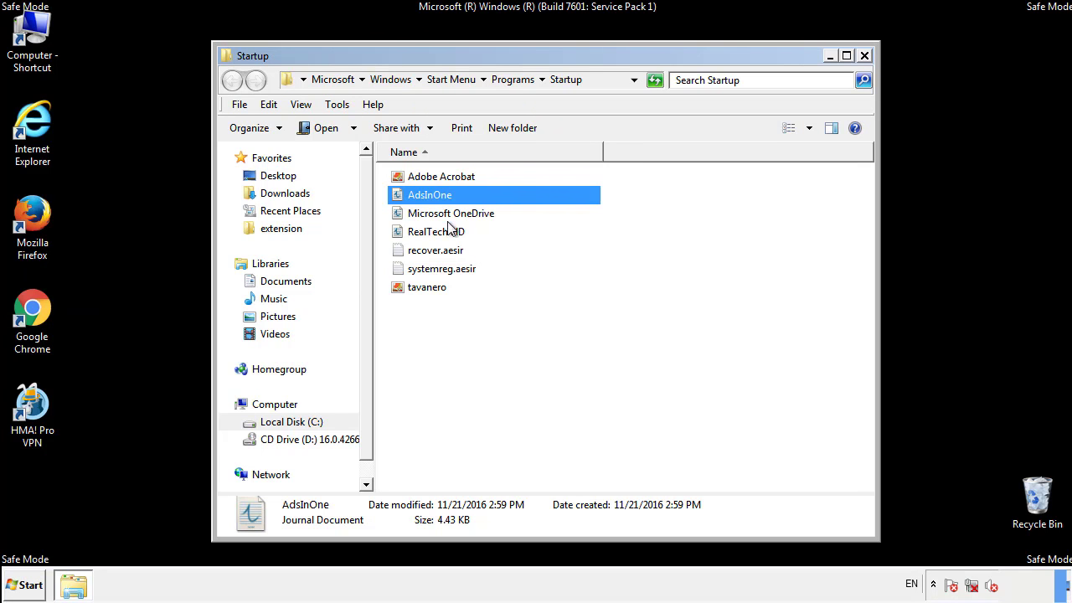
pyautogui.keyDown('ctrl'); pyautogui.click(435, 251); pyautogui.keyUp('ctrl')
pyautogui.keyDown('ctrl'); pyautogui.click(442, 269); pyautogui.keyUp('ctrl')
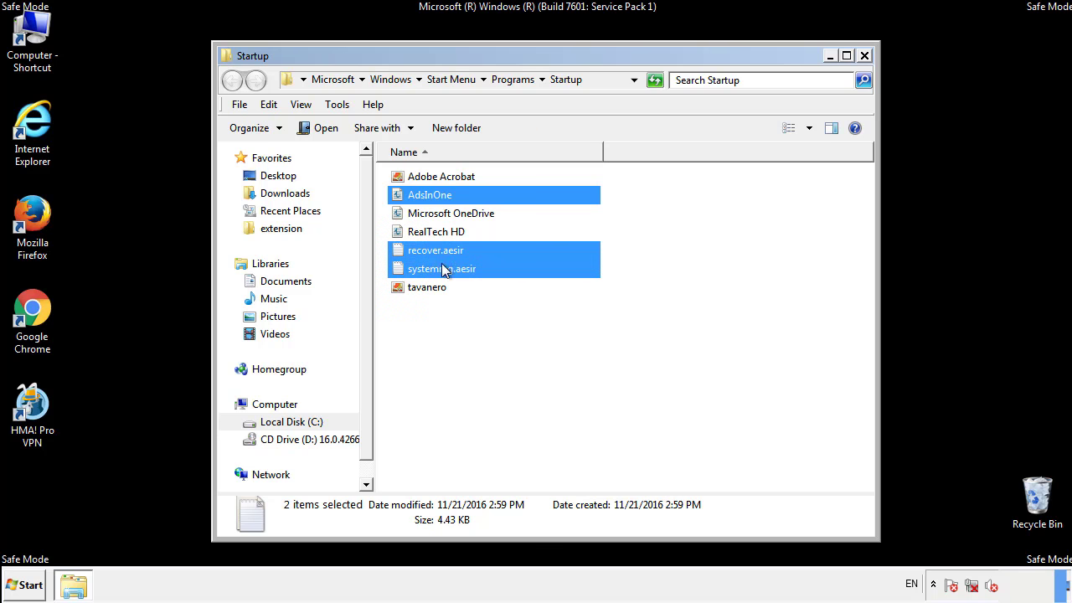
pyautogui.keyDown('ctrl'); pyautogui.click(428, 286); pyautogui.keyUp('ctrl')
pyautogui.rightClick(424, 288)
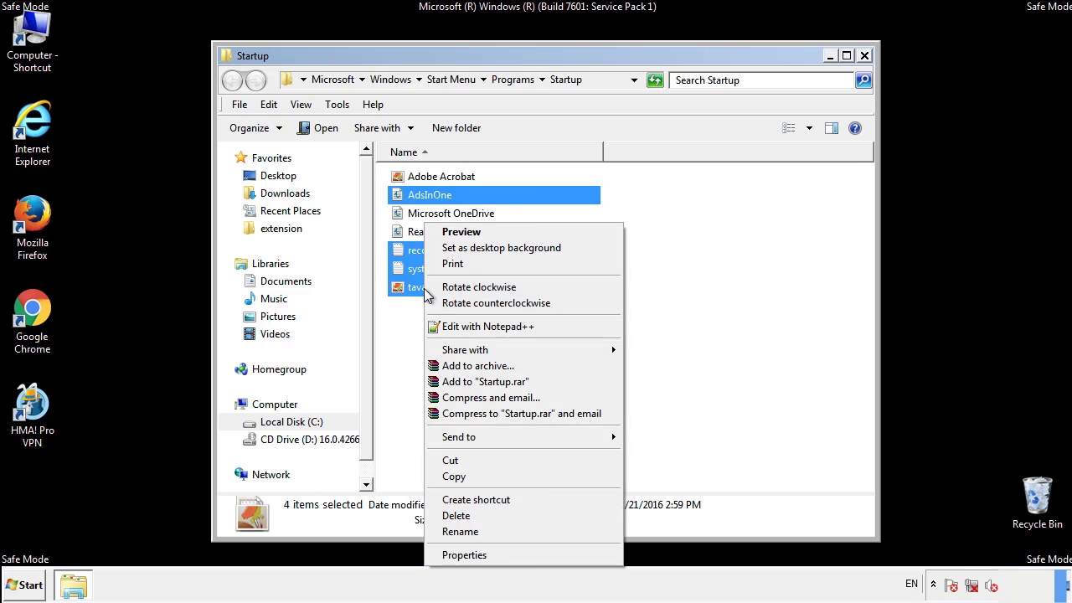
pyautogui.click(457, 515)
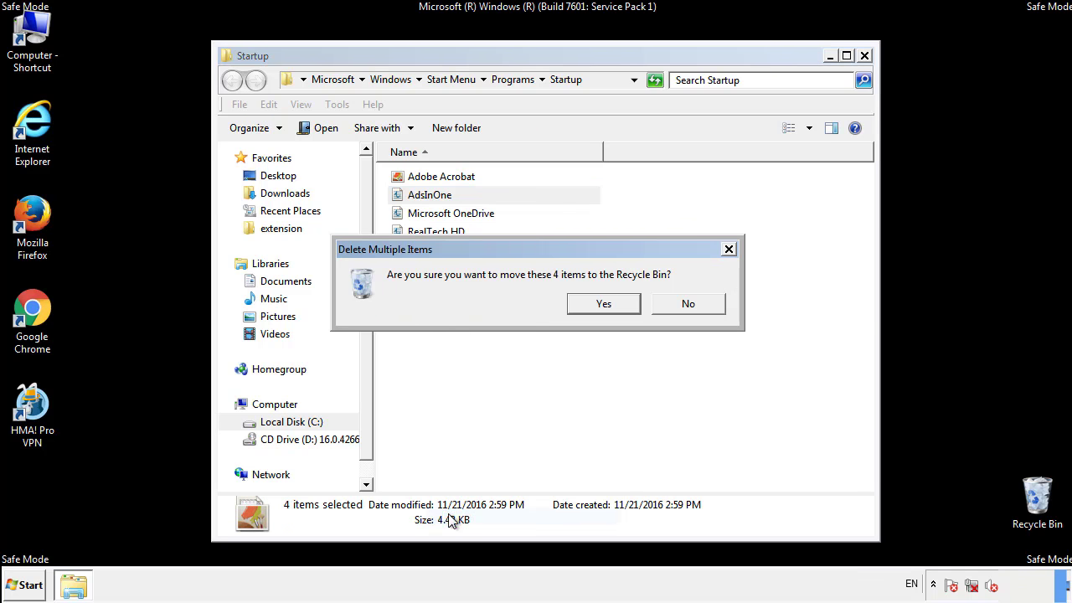
pyautogui.click(593, 305)
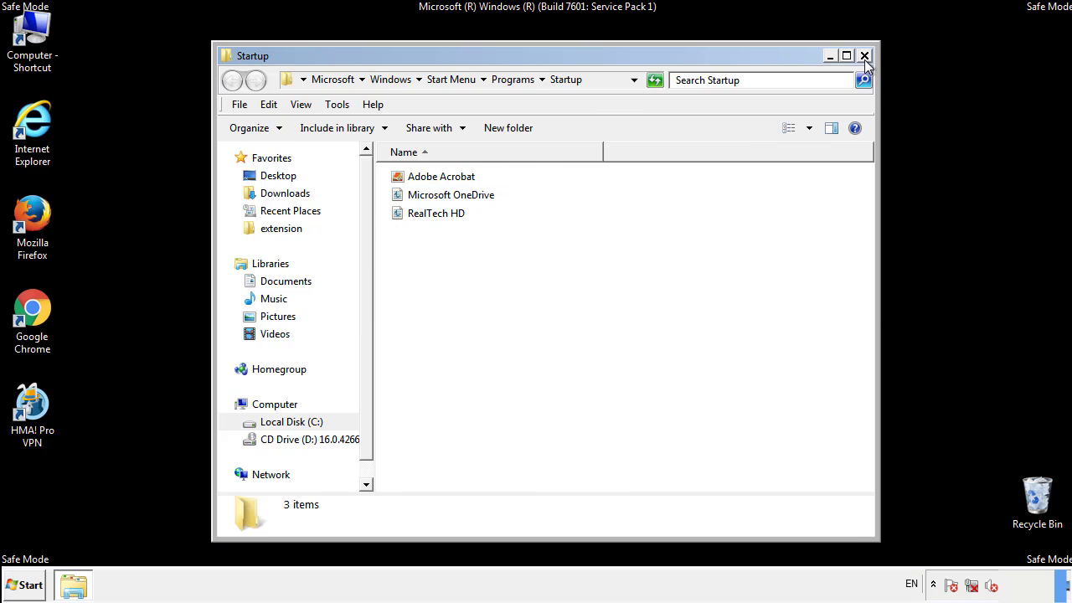
# Close the Startup folder and search the Start menu for regedit
pyautogui.click(867, 62)
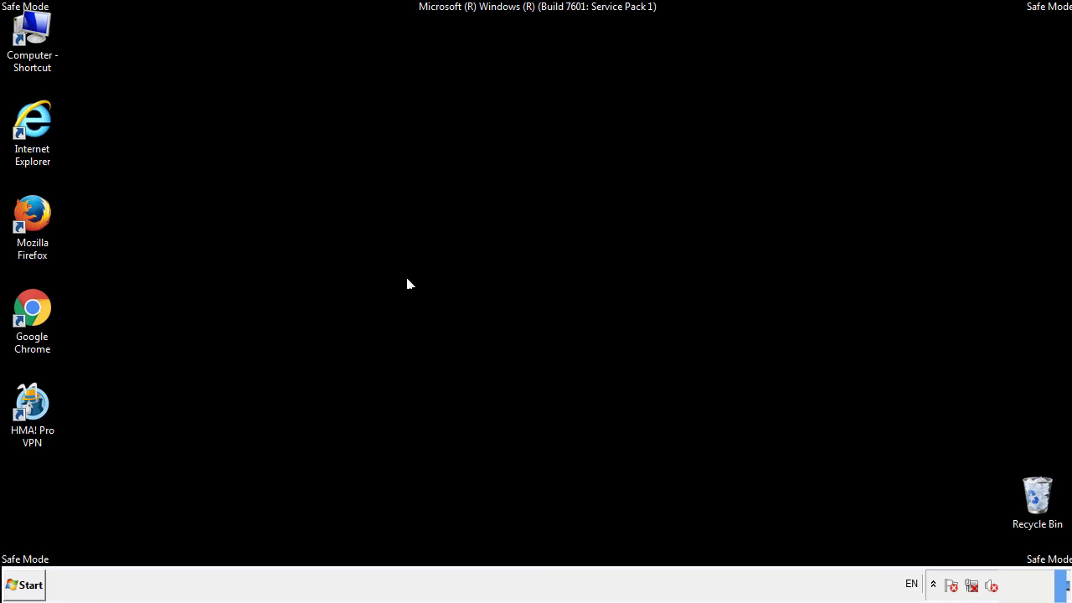
pyautogui.click(26, 589)
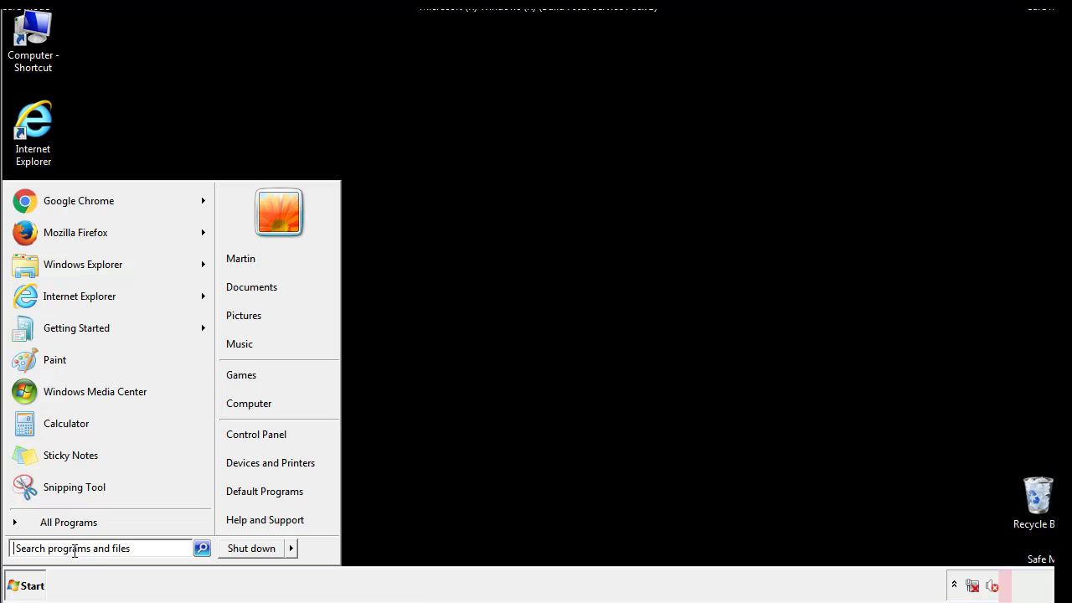
pyautogui.write('reged')
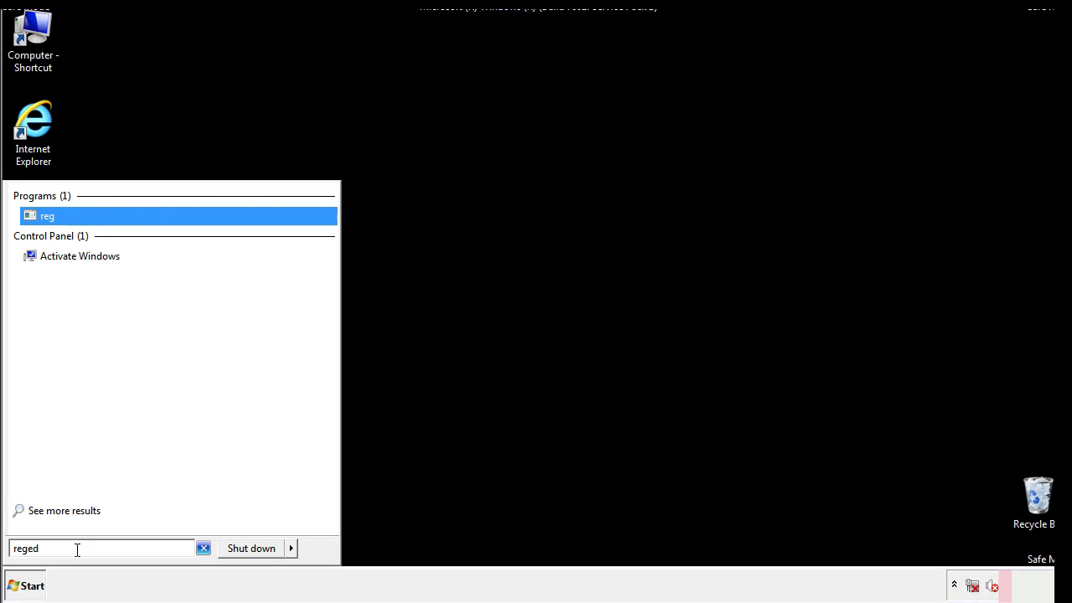
pyautogui.write('it')
# Launch regedit and expand HKEY_LOCAL_MACHINE\SOFTWARE\Microsoft\Windows\CurrentVersion to reveal Run
pyautogui.press('Return')
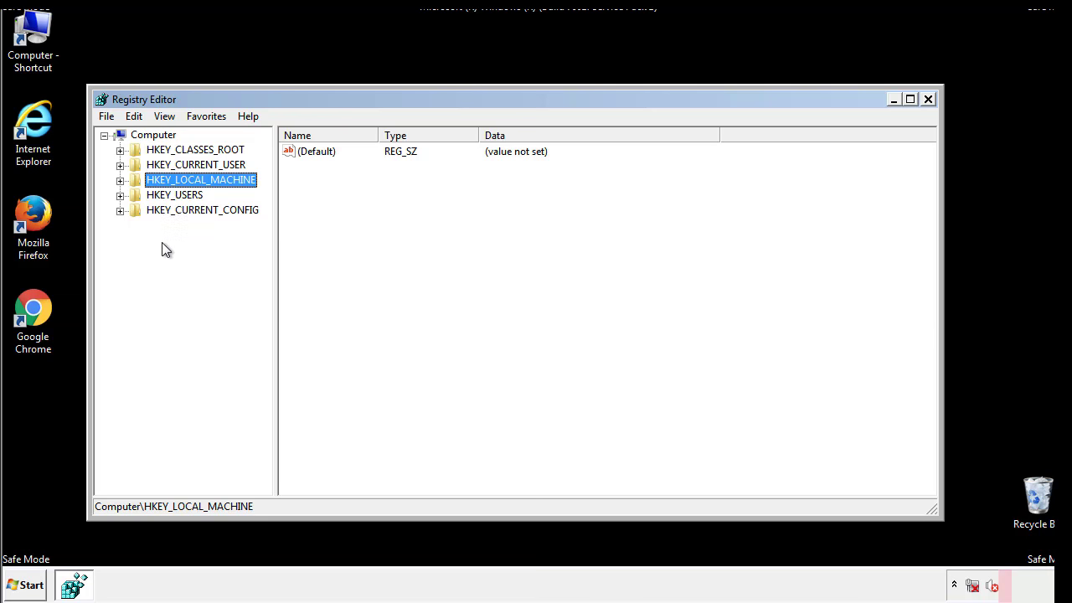
pyautogui.click(120, 180)
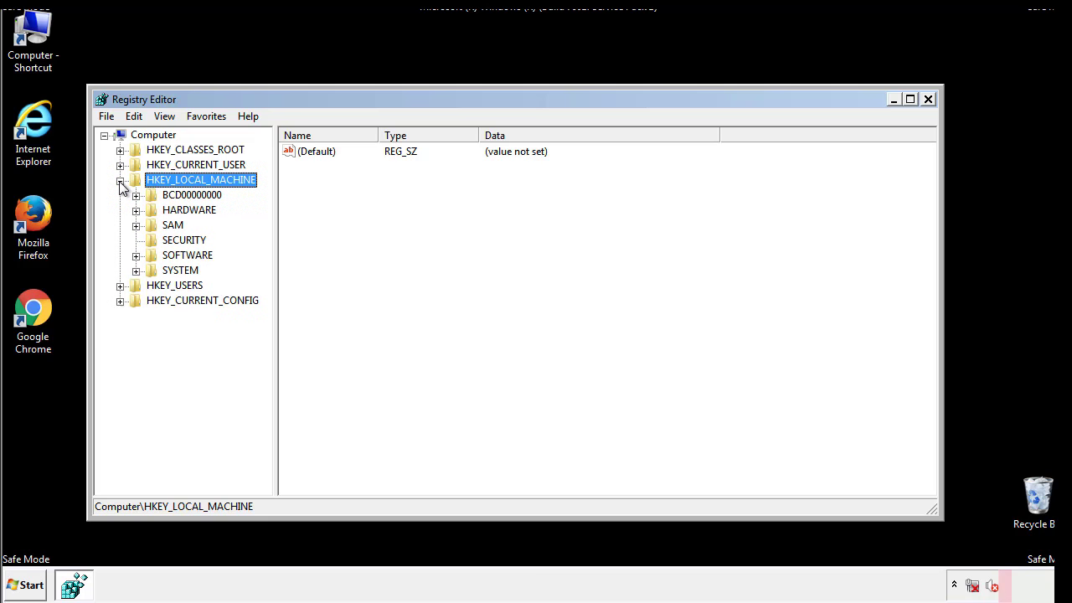
pyautogui.click(135, 256)
pyautogui.scroll(-1, 264, 247)
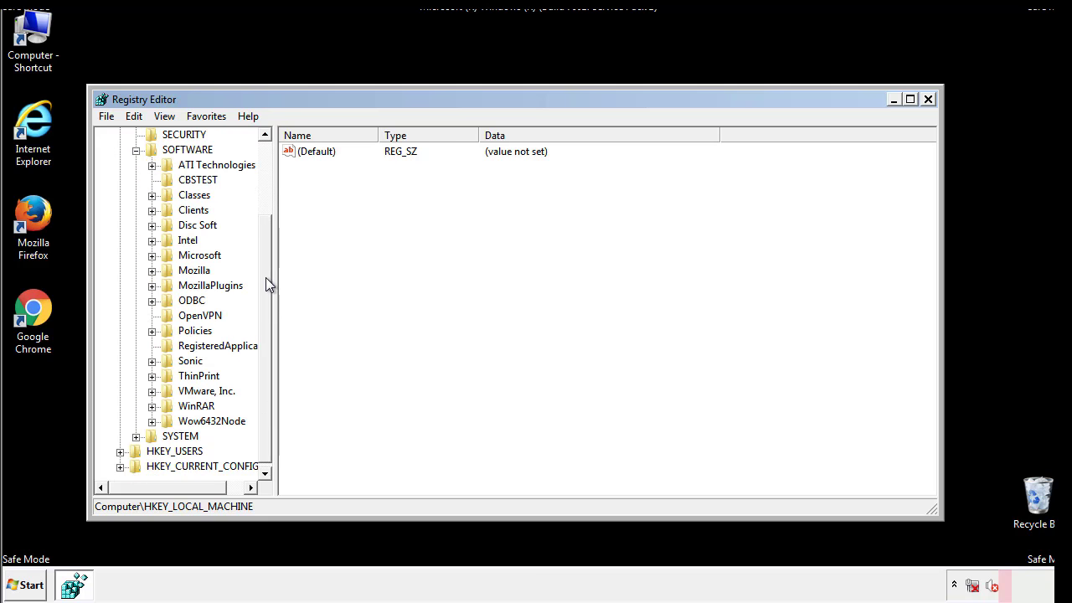
pyautogui.click(152, 255)
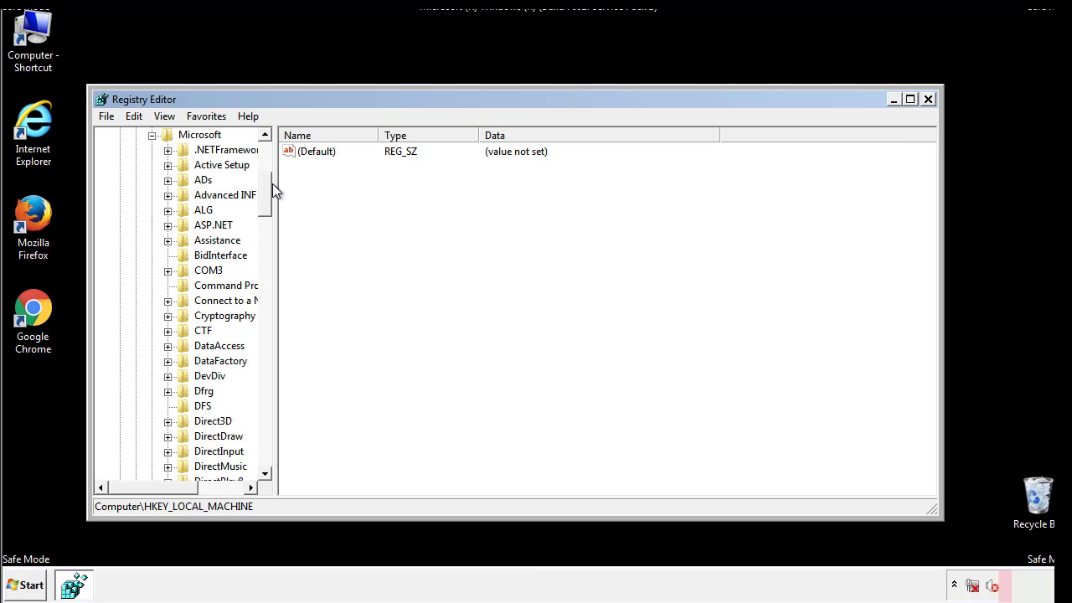
pyautogui.moveTo(264, 205)
pyautogui.mouseDown()
pyautogui.moveTo(265, 444)
pyautogui.moveTo(265, 426)
pyautogui.mouseUp()
pyautogui.click(168, 255)
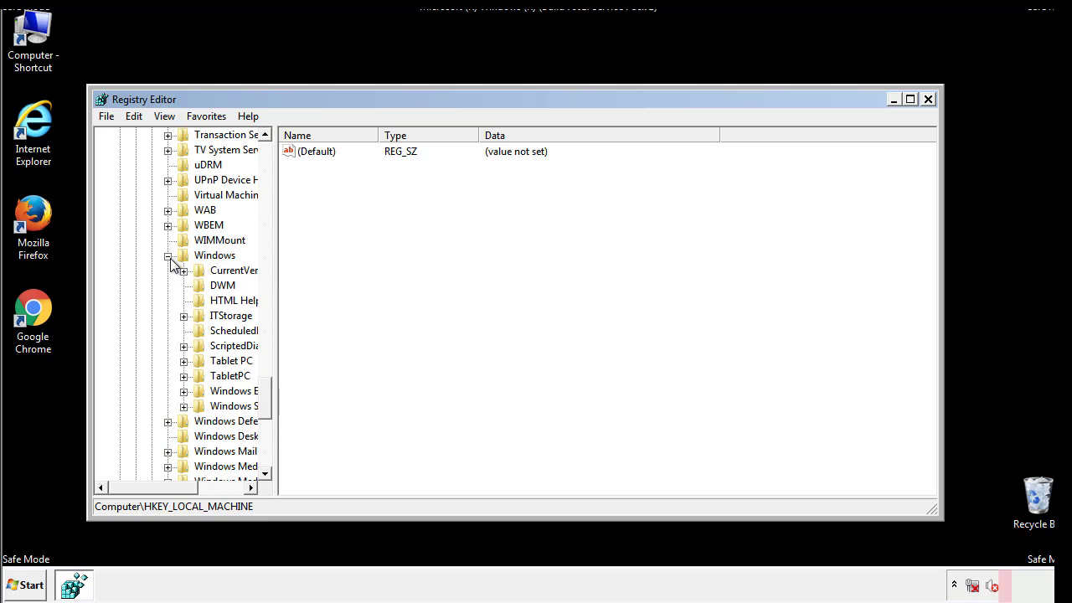
pyautogui.moveTo(147, 487); pyautogui.dragTo(171, 492)
pyautogui.click(138, 271)
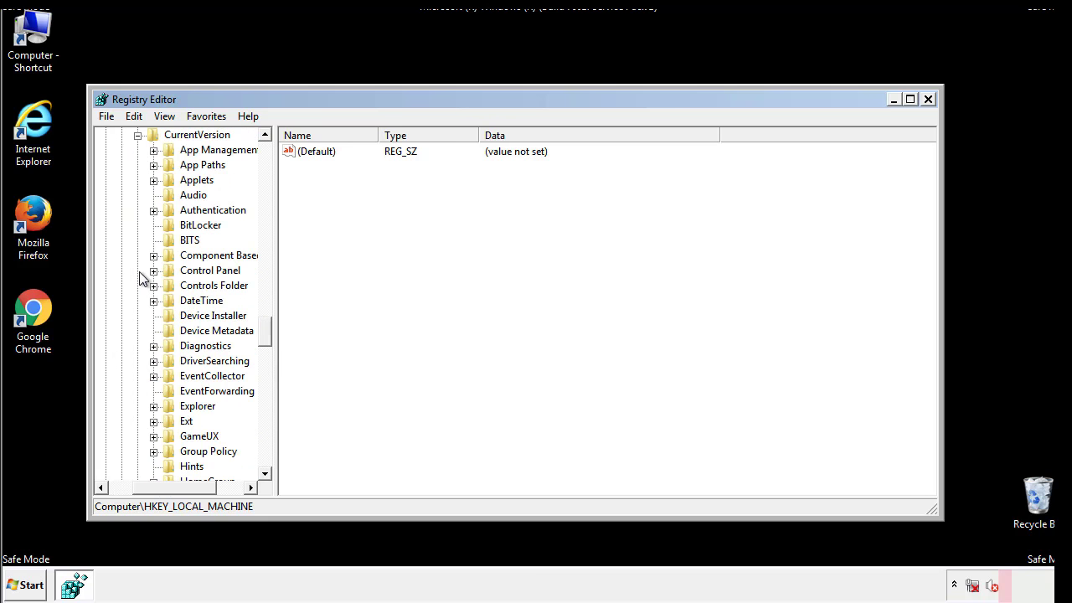
pyautogui.moveTo(273, 332)
pyautogui.mouseDown()
pyautogui.moveTo(268, 407)
pyautogui.moveTo(265, 388)
pyautogui.mouseUp()
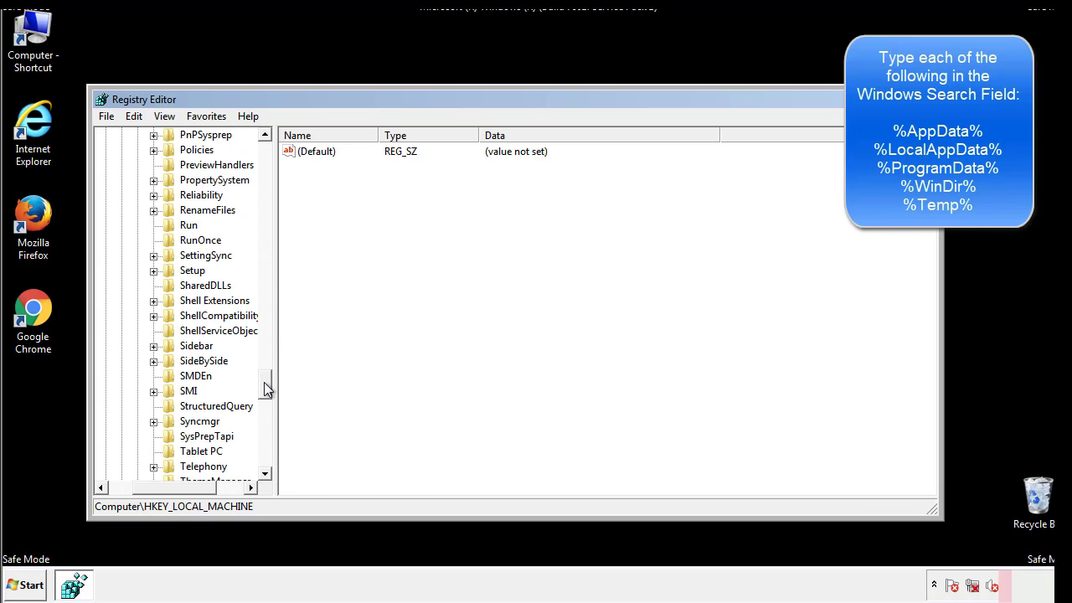
# Delete the tappi.loc value from the HKLM Run key and scroll the tree back up
pyautogui.click(176, 227)
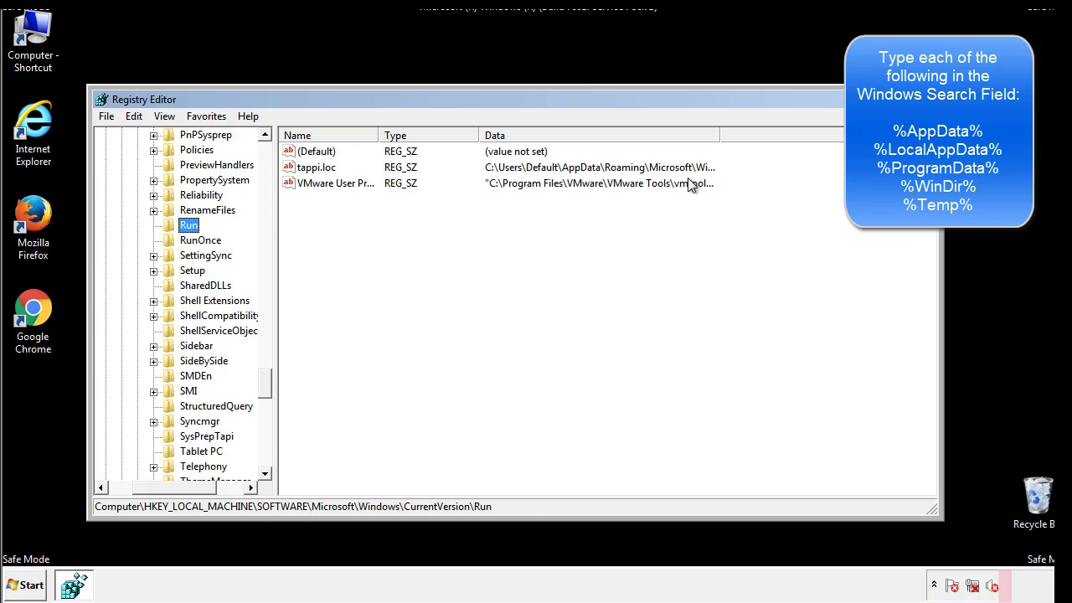
pyautogui.click(318, 172)
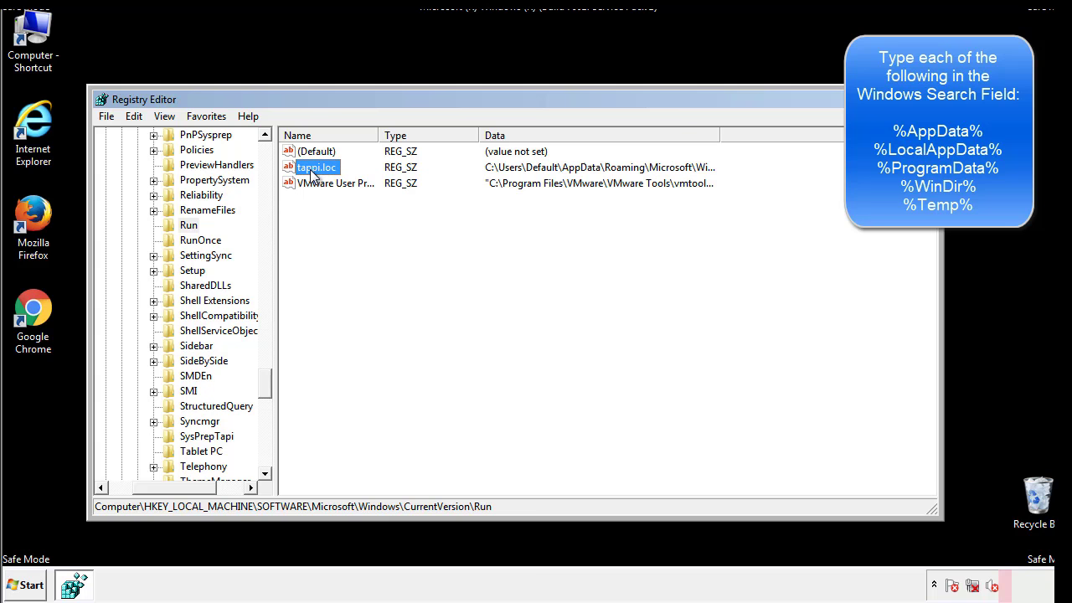
pyautogui.rightClick(309, 169)
pyautogui.click(335, 218)
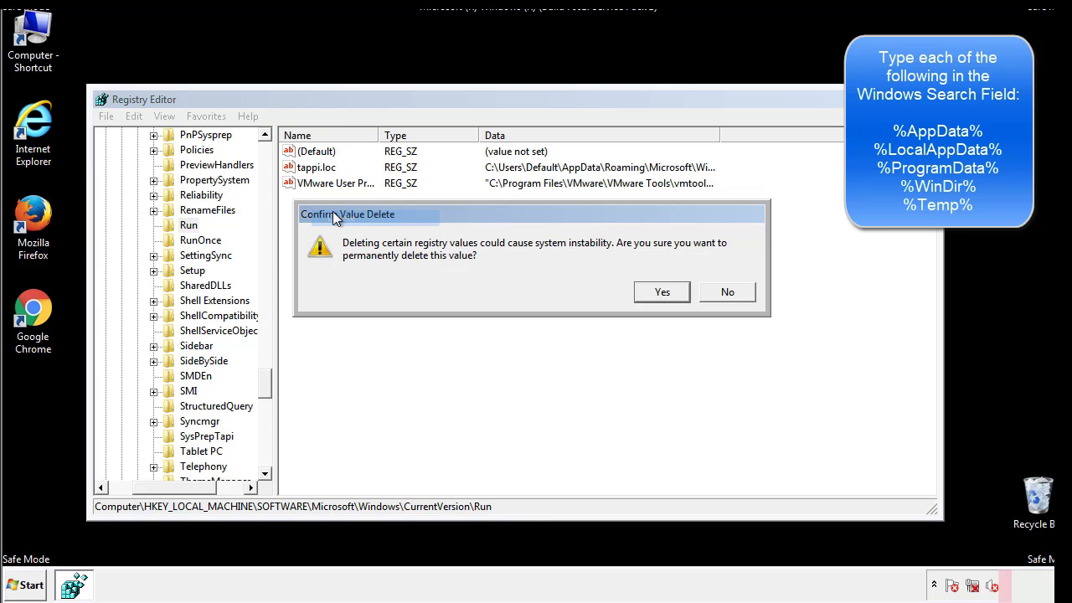
pyautogui.click(653, 295)
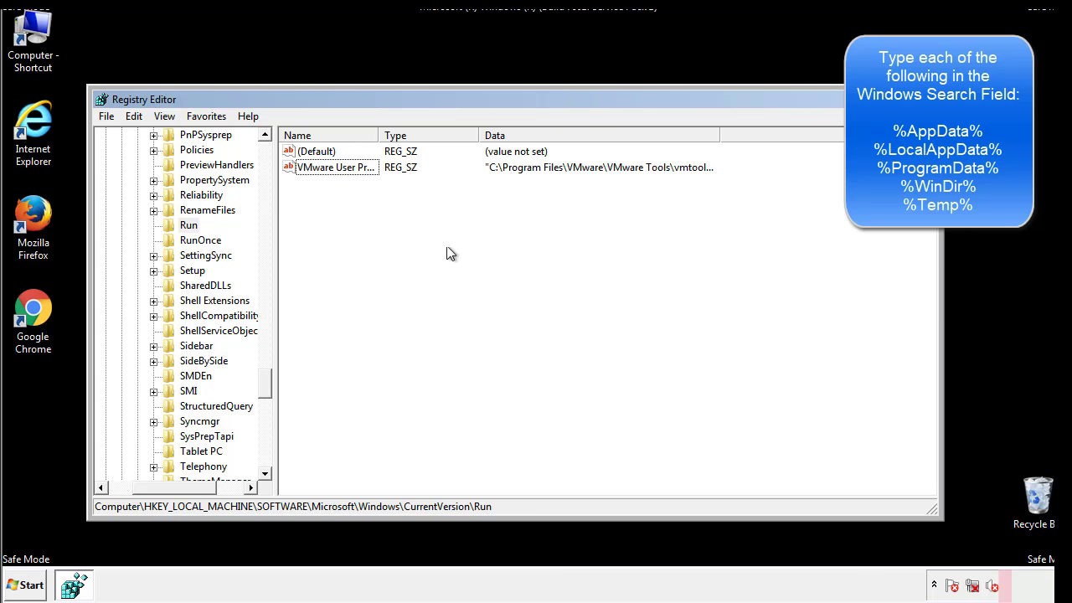
pyautogui.moveTo(265, 385); pyautogui.dragTo(265, 456)
pyautogui.moveTo(205, 485); pyautogui.dragTo(129, 498)
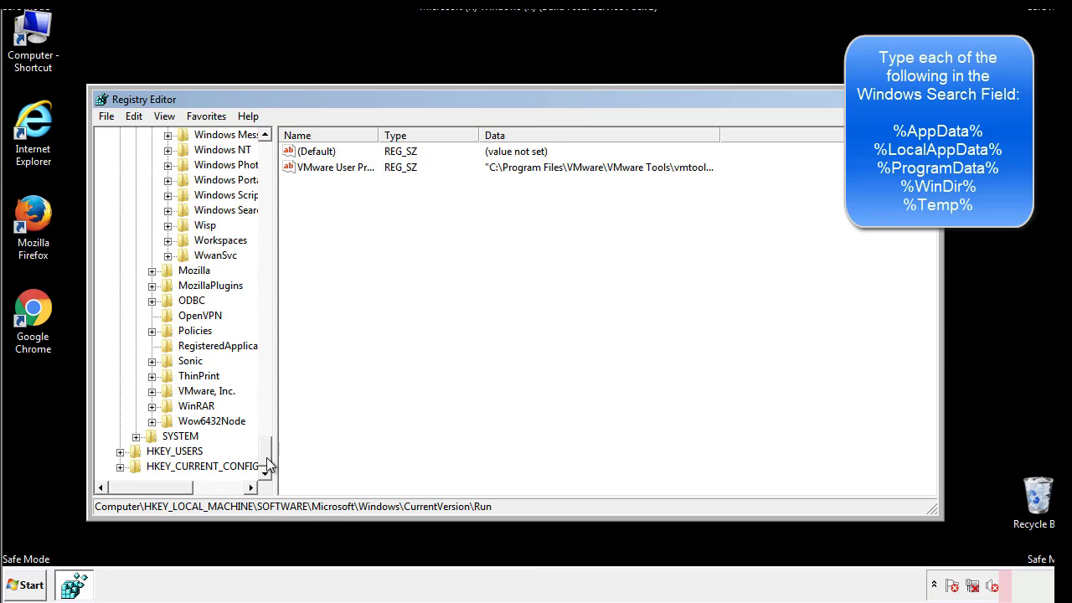
pyautogui.moveTo(268, 462); pyautogui.dragTo(275, 164)
# Collapse HKLM and expand HKEY_CURRENT_USER\Software\Microsoft\Windows\CurrentVersion
pyautogui.click(121, 179)
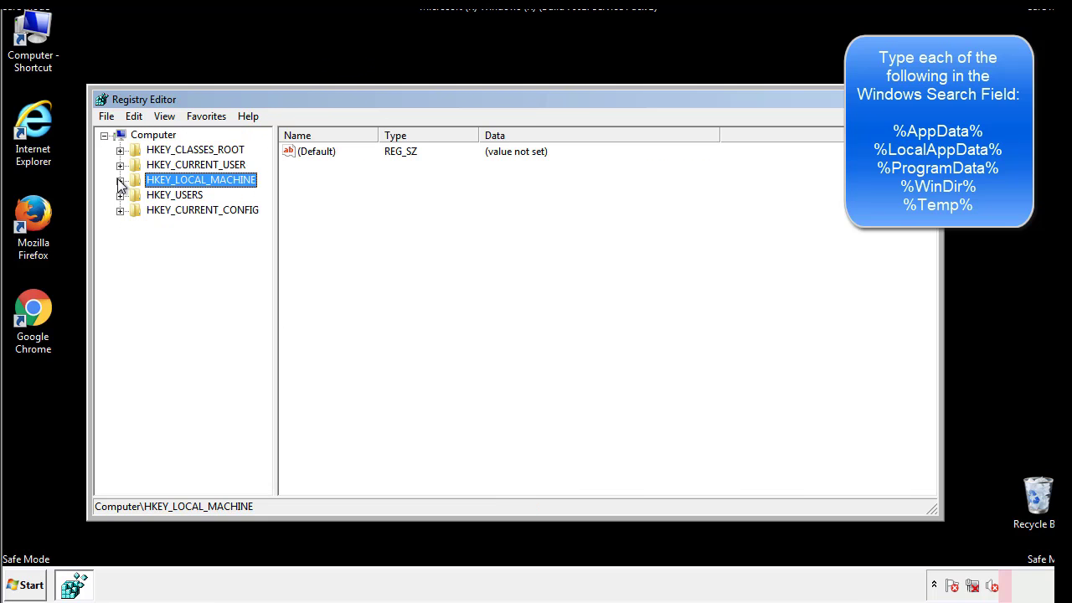
pyautogui.click(121, 165)
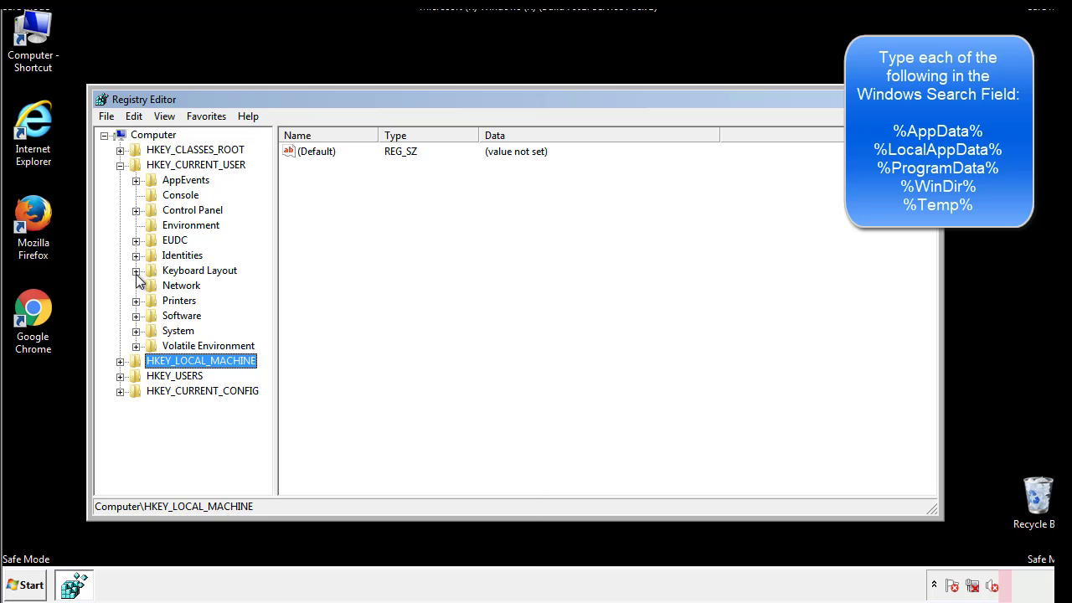
pyautogui.click(135, 316)
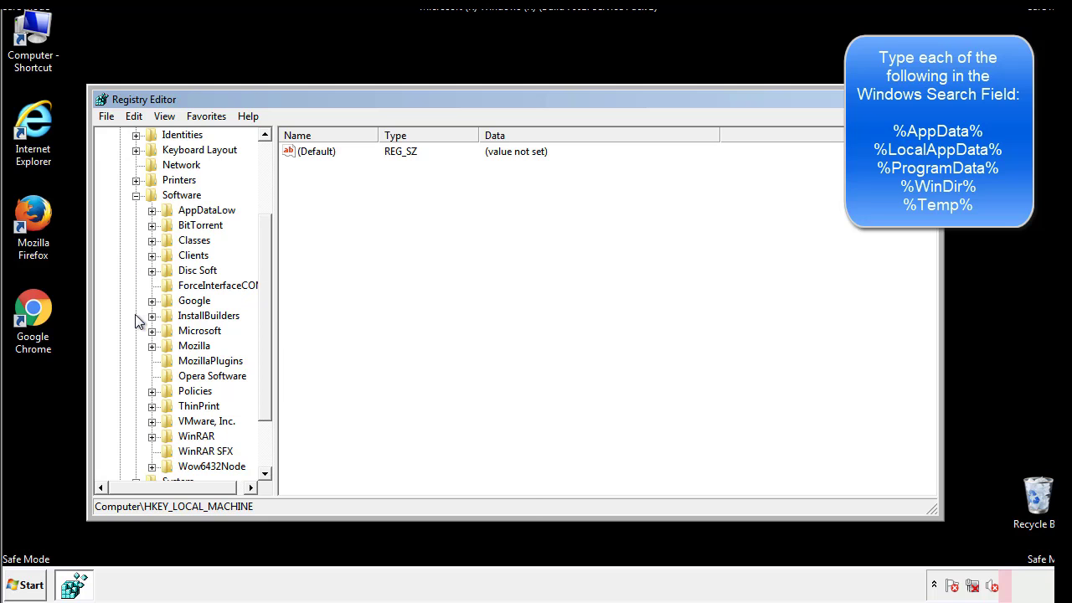
pyautogui.moveTo(263, 304); pyautogui.dragTo(263, 319)
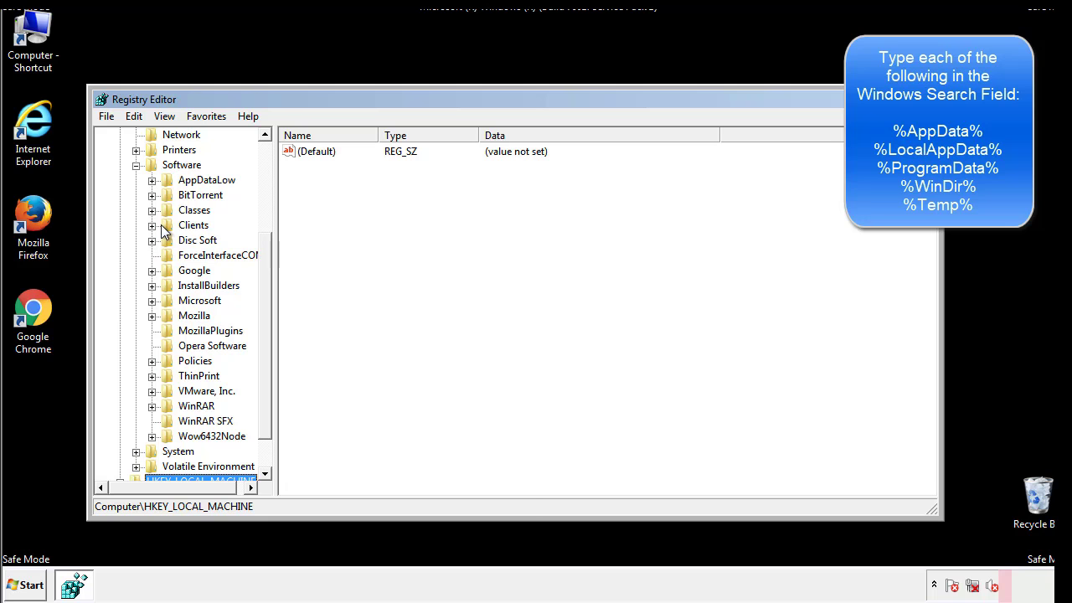
pyautogui.click(152, 300)
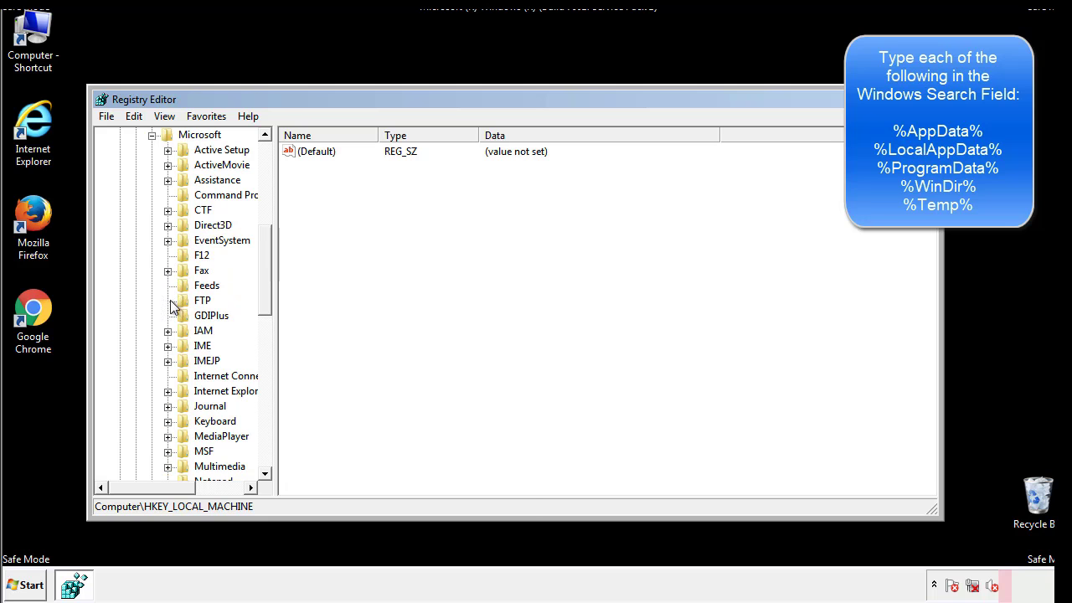
pyautogui.moveTo(263, 245); pyautogui.dragTo(263, 349)
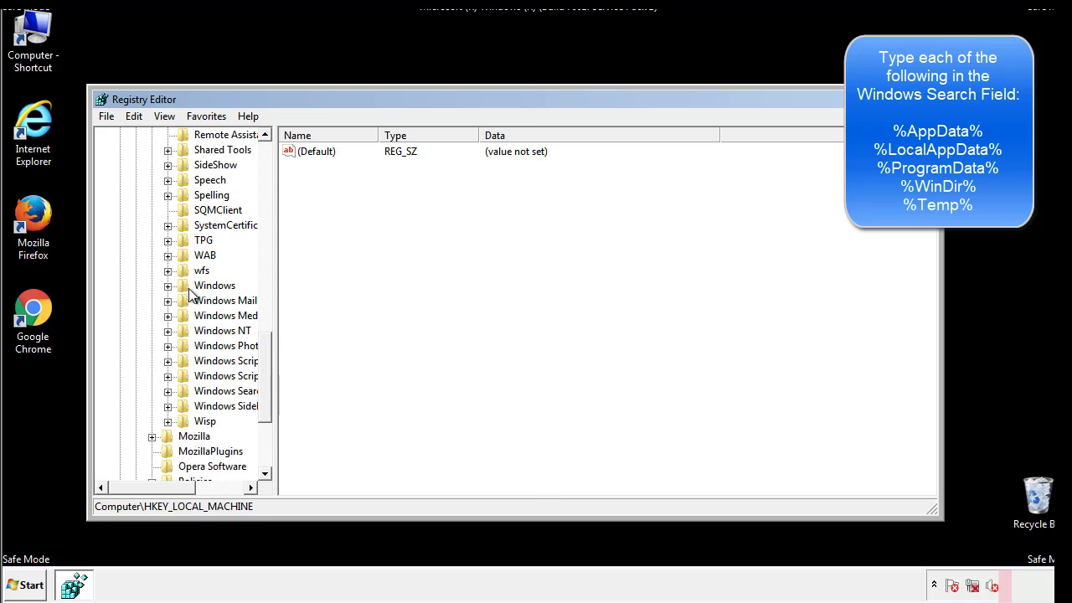
pyautogui.click(169, 287)
pyautogui.click(184, 301)
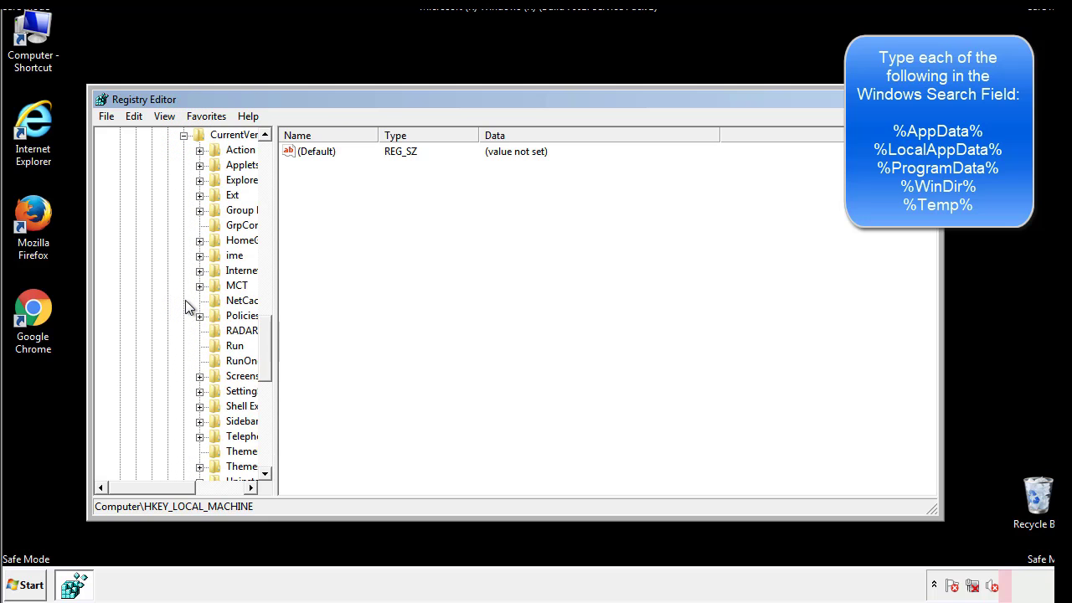
# Inspect the HKCU Run key, holding only a DAEMON Tools entry, then collapse Windows
pyautogui.moveTo(163, 494); pyautogui.dragTo(188, 487)
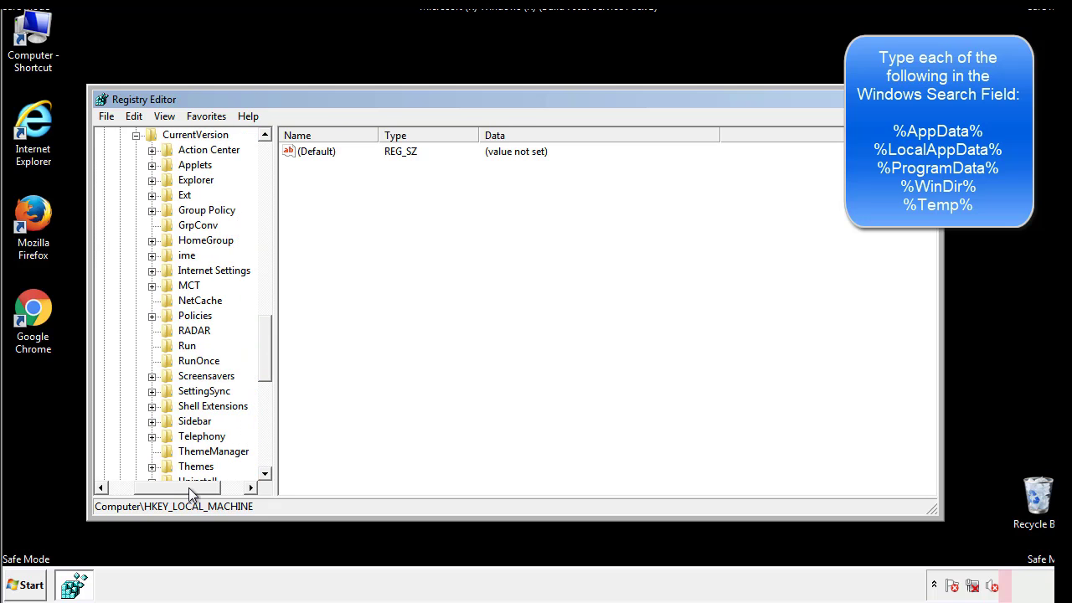
pyautogui.click(186, 345)
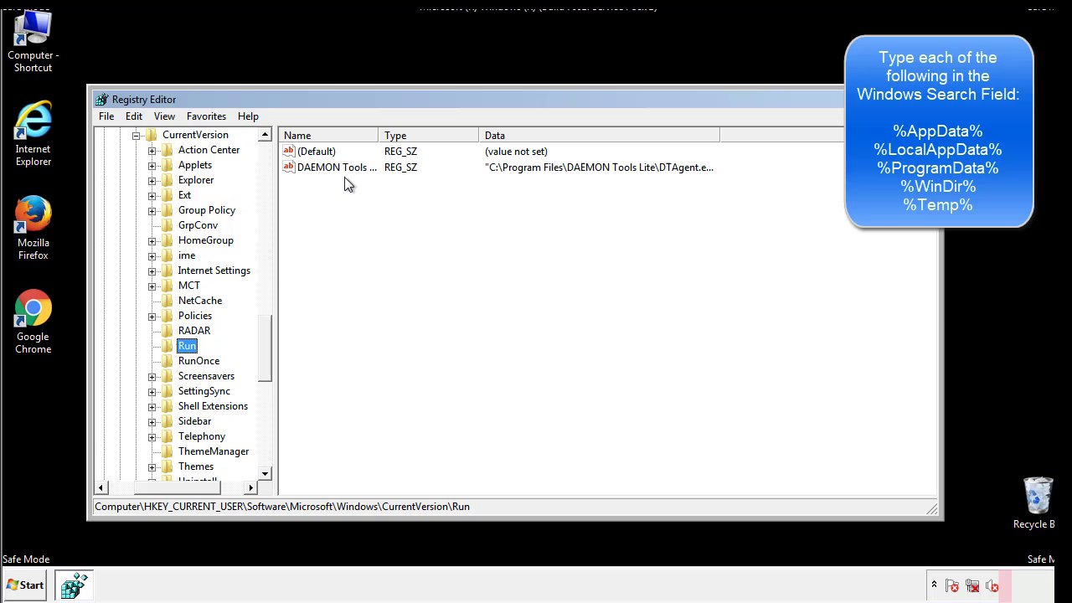
pyautogui.click(459, 196)
pyautogui.moveTo(178, 485); pyautogui.dragTo(152, 486)
pyautogui.moveTo(268, 364); pyautogui.dragTo(265, 349)
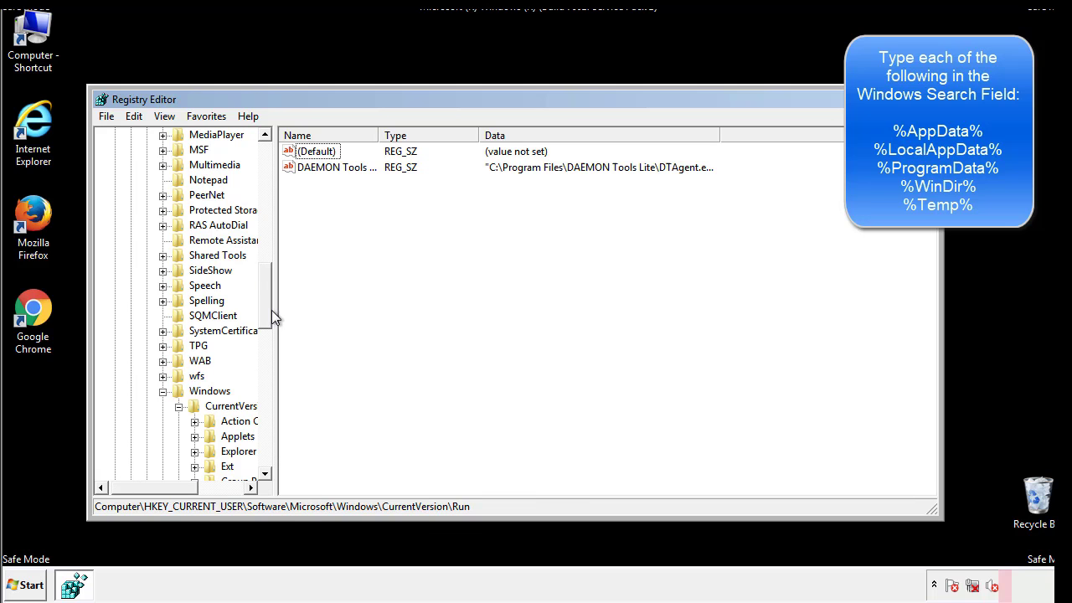
pyautogui.click(164, 392)
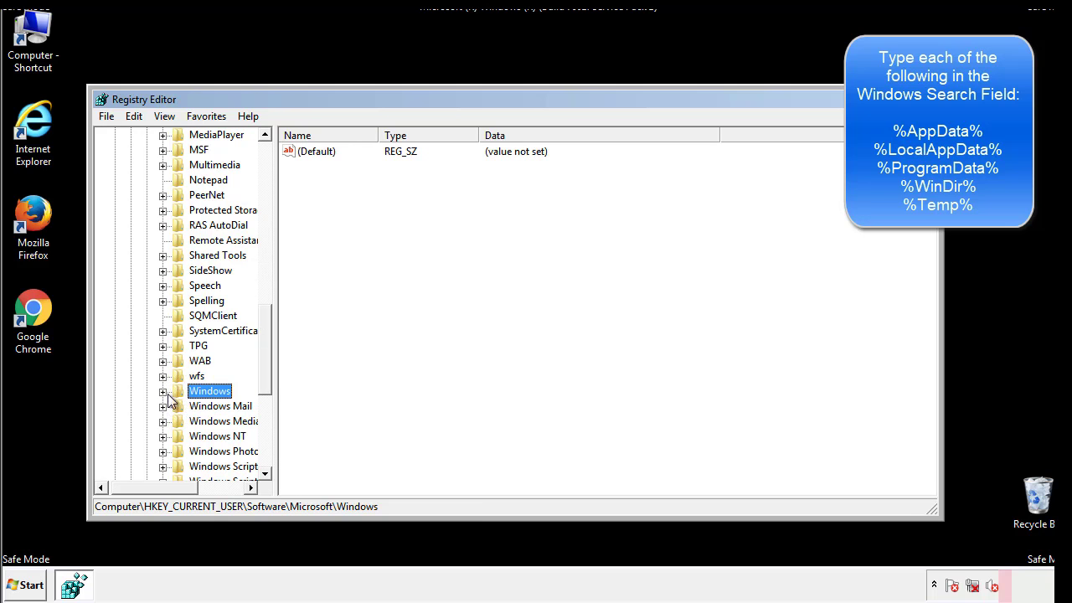
# Search the registry with Edit > Find for '%tem'
pyautogui.moveTo(268, 374); pyautogui.dragTo(269, 208)
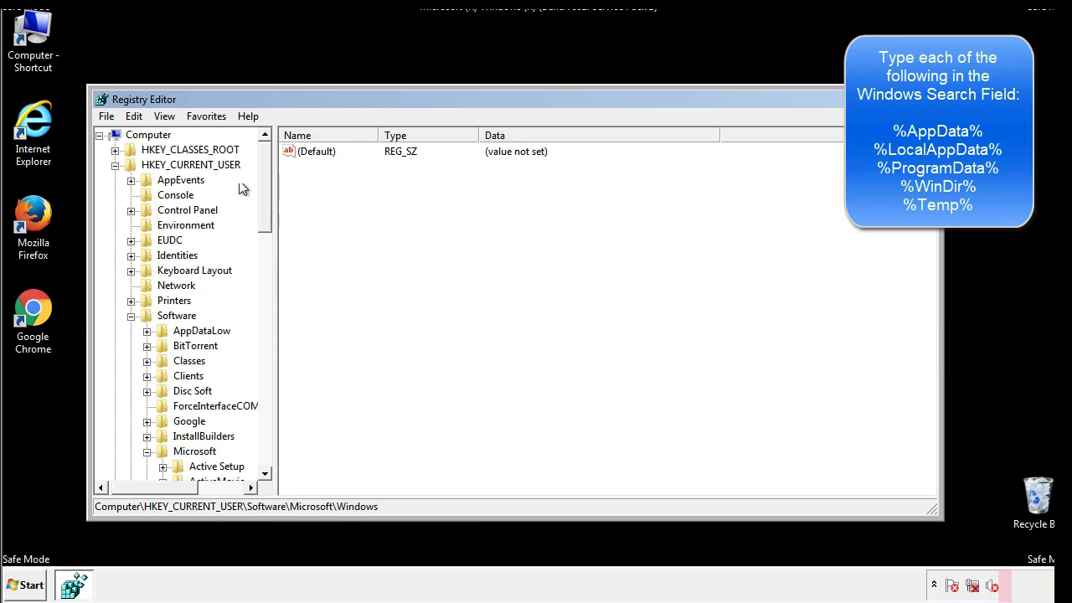
pyautogui.click(139, 117)
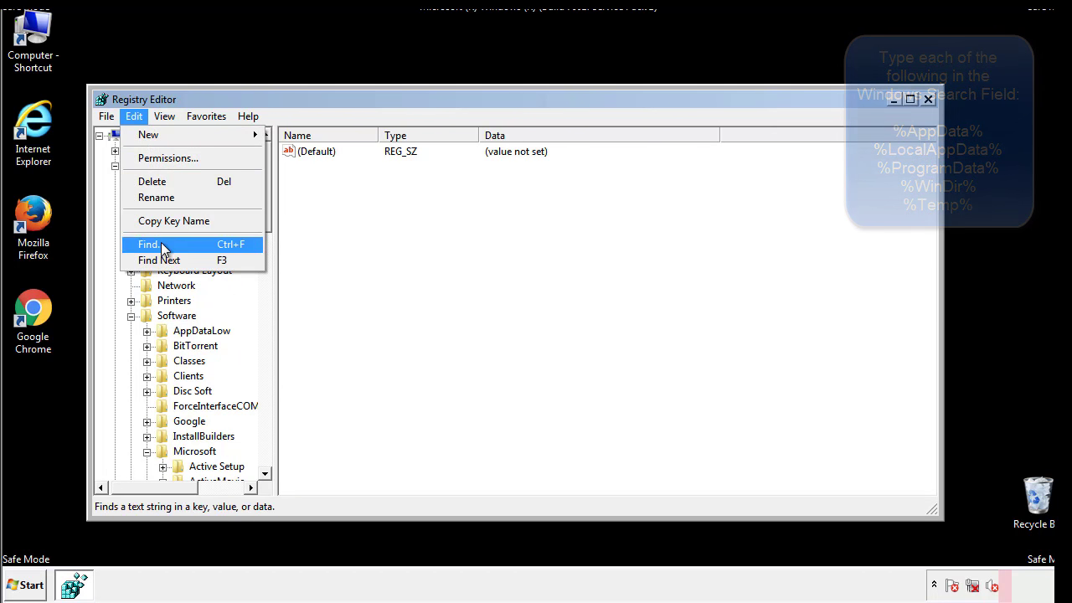
pyautogui.click(151, 244)
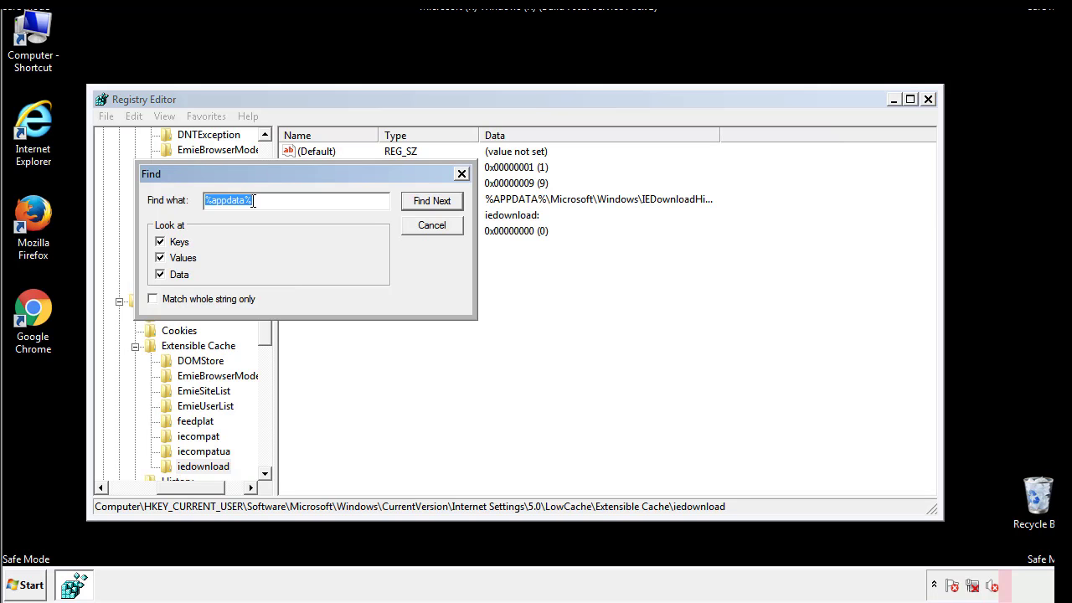
pyautogui.write('%t')
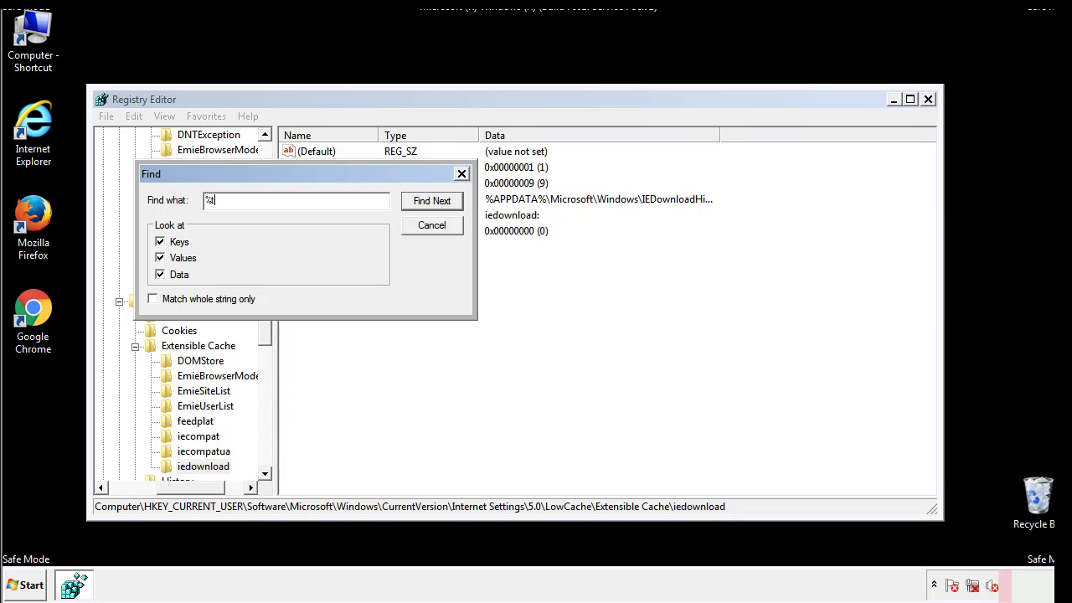
pyautogui.write('emp%')
pyautogui.press('Return')
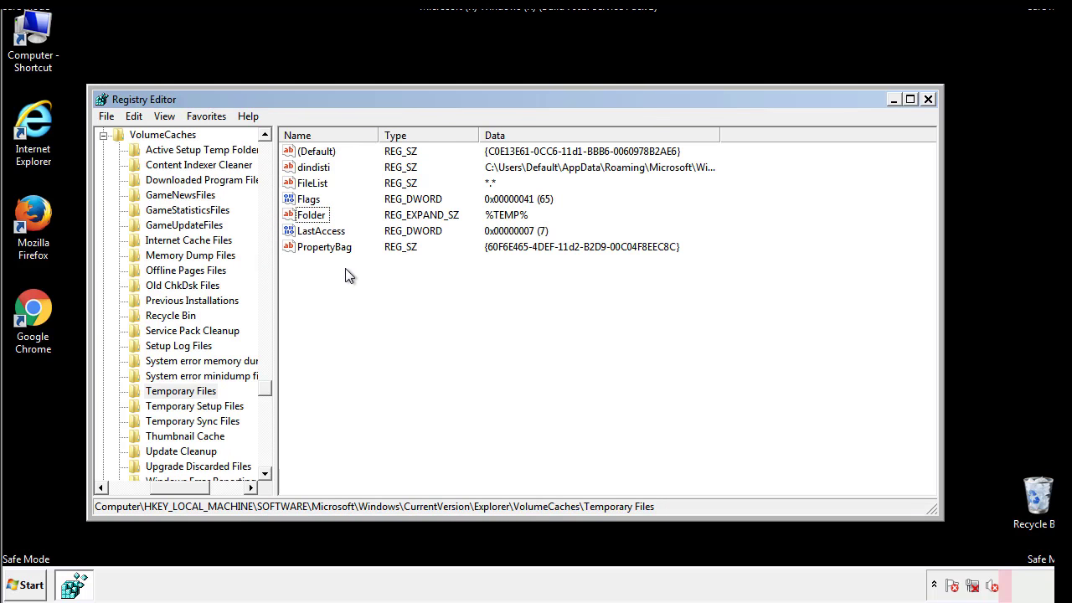
# Delete all values of the Temporary Files key, leaving only (Default)
pyautogui.moveTo(346, 270)
pyautogui.mouseDown()
pyautogui.moveTo(316, 246)
pyautogui.moveTo(303, 155)
pyautogui.mouseUp()
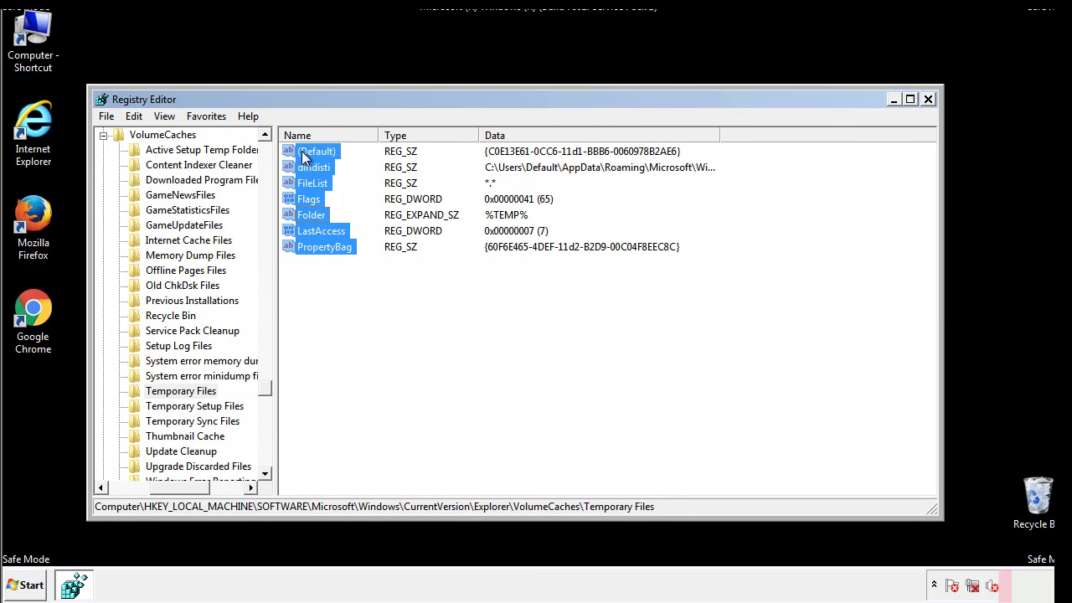
pyautogui.rightClick(303, 157)
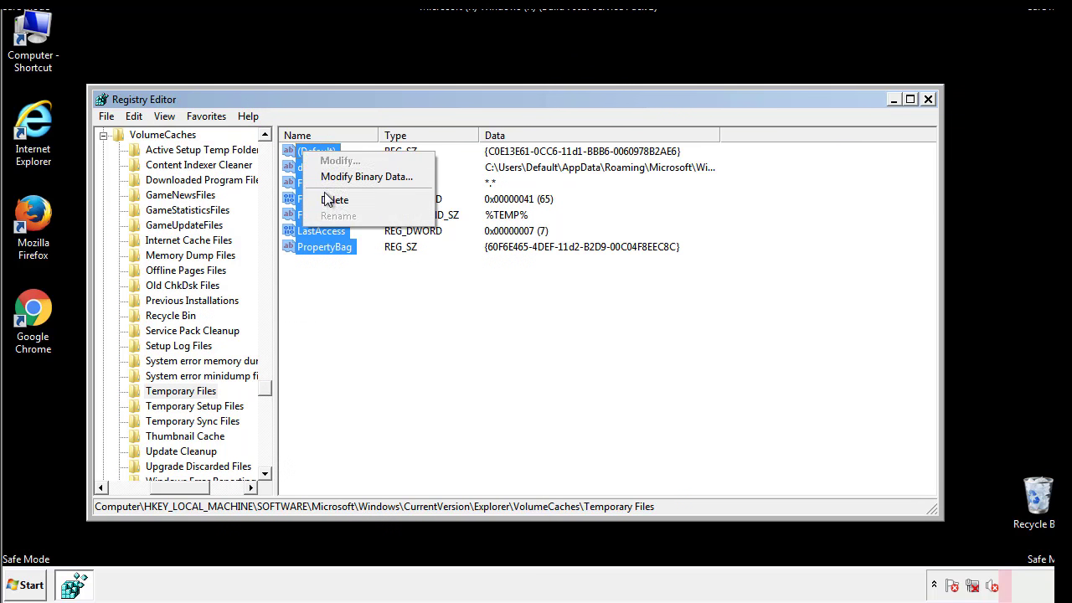
pyautogui.click(327, 201)
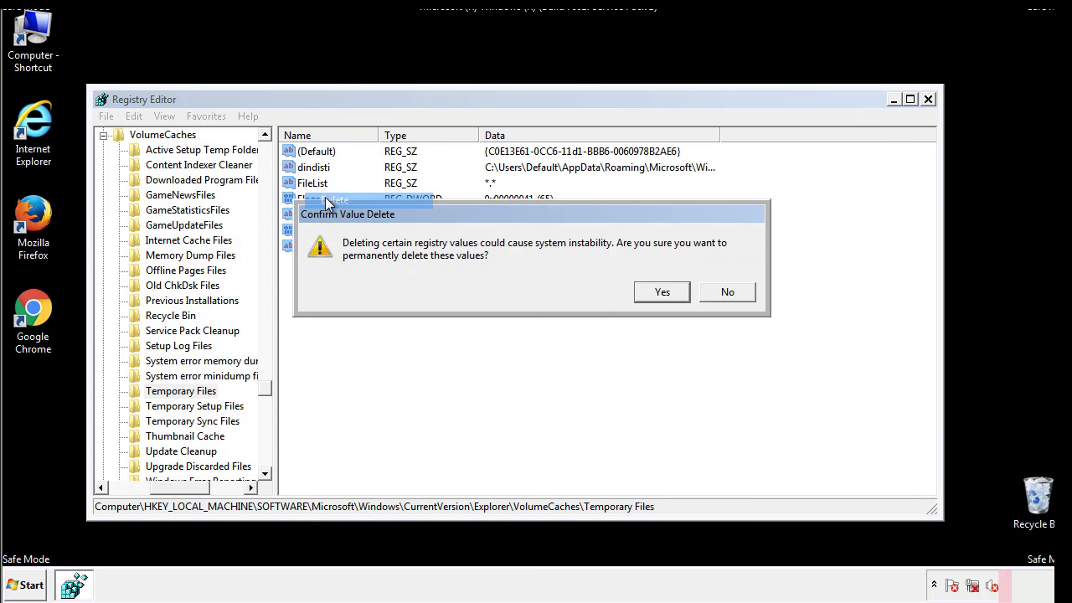
pyautogui.click(659, 292)
pyautogui.click(373, 206)
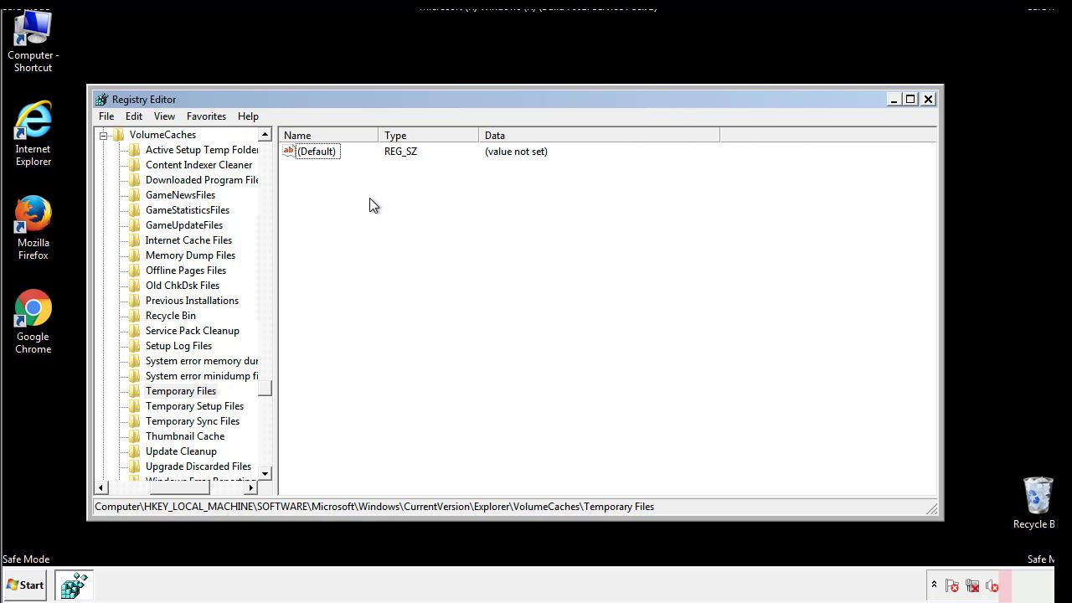
# Close Registry Editor, uncheck Safe boot in msconfig, apply, and restart Windows
pyautogui.click(929, 101)
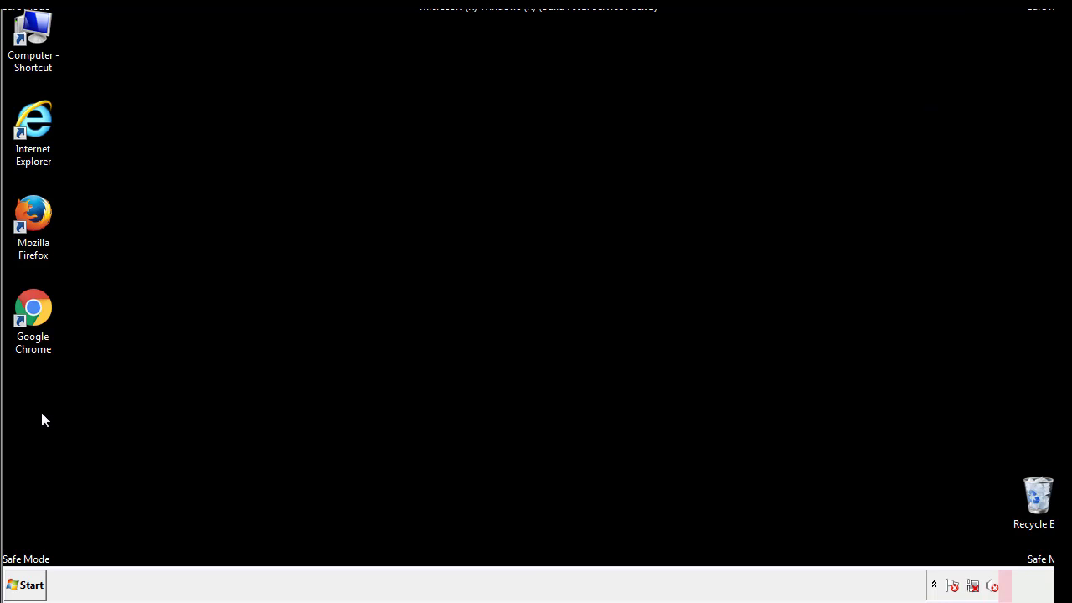
pyautogui.click(22, 586)
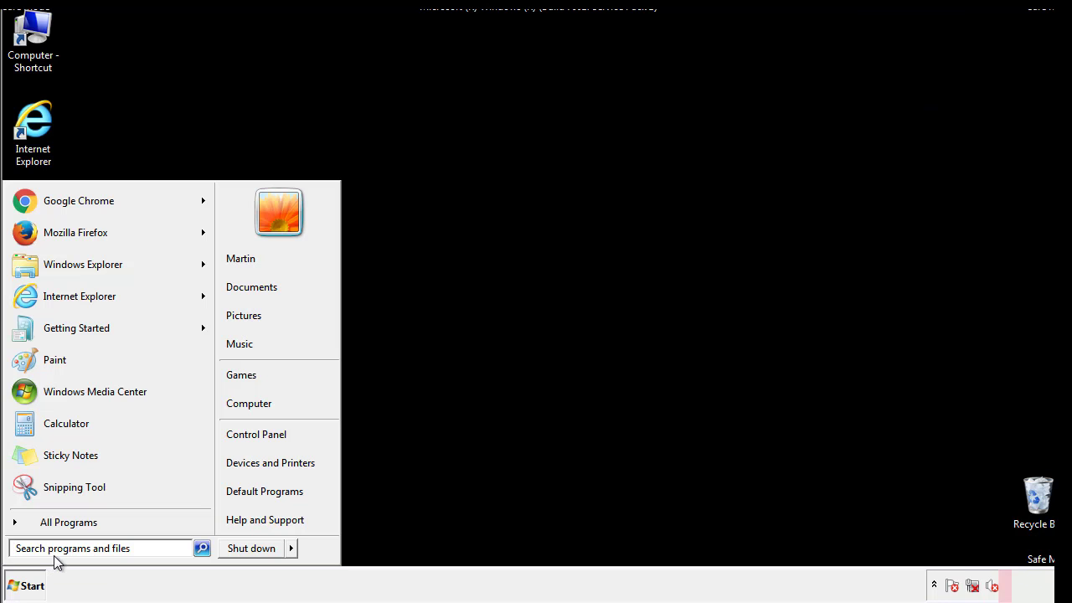
pyautogui.write('mscon')
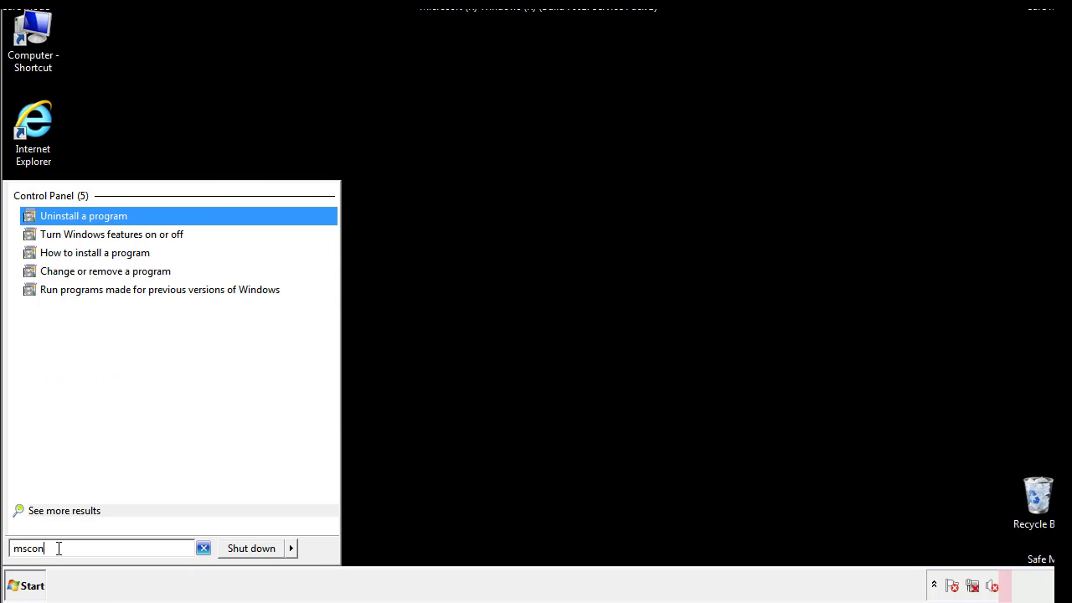
pyautogui.write('fig')
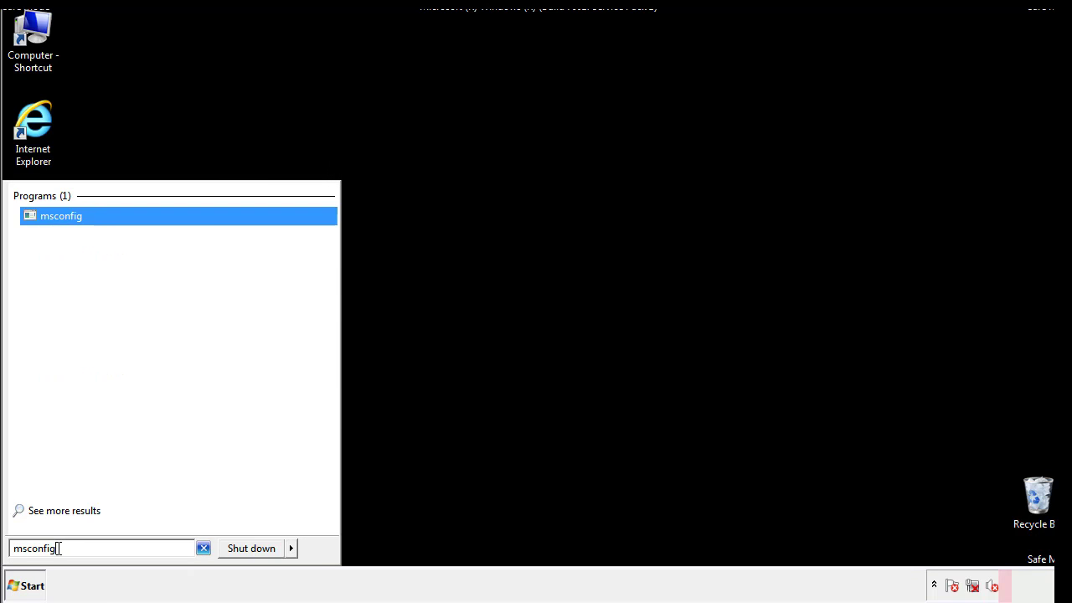
pyautogui.press('Return')
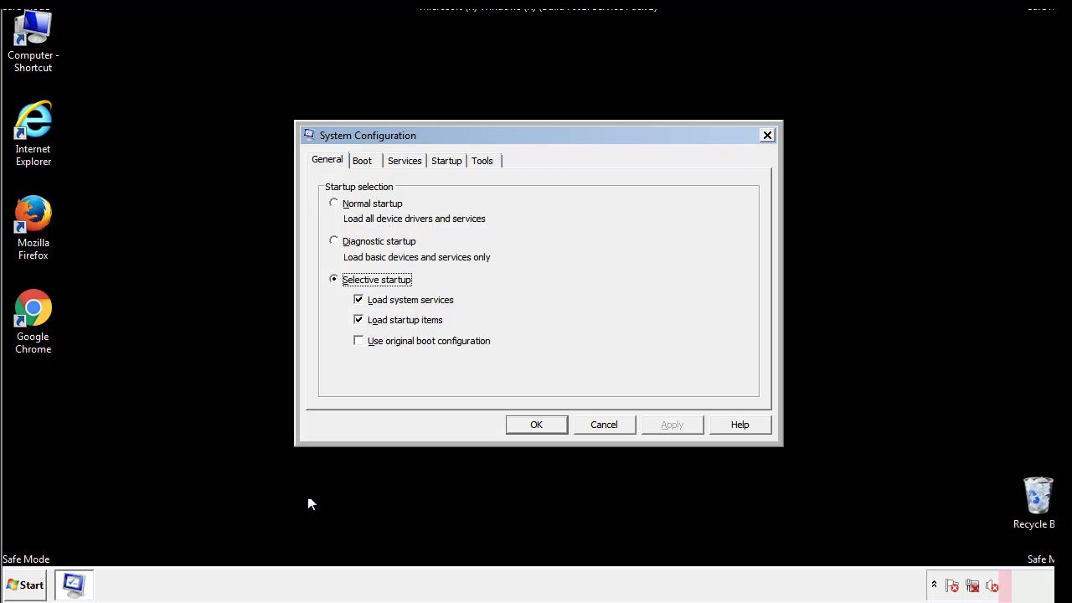
pyautogui.click(366, 159)
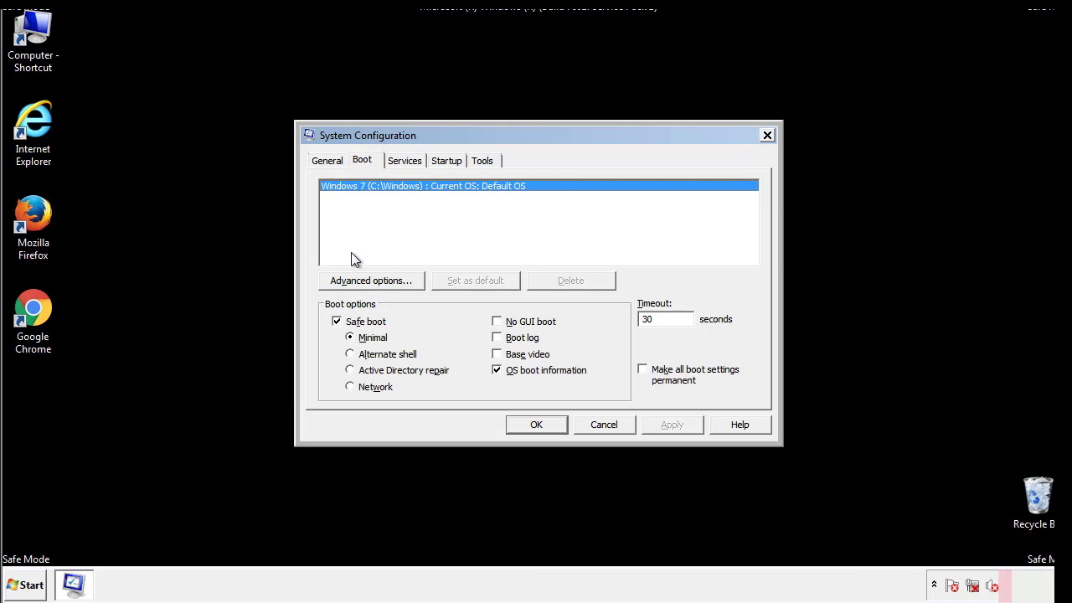
pyautogui.click(337, 321)
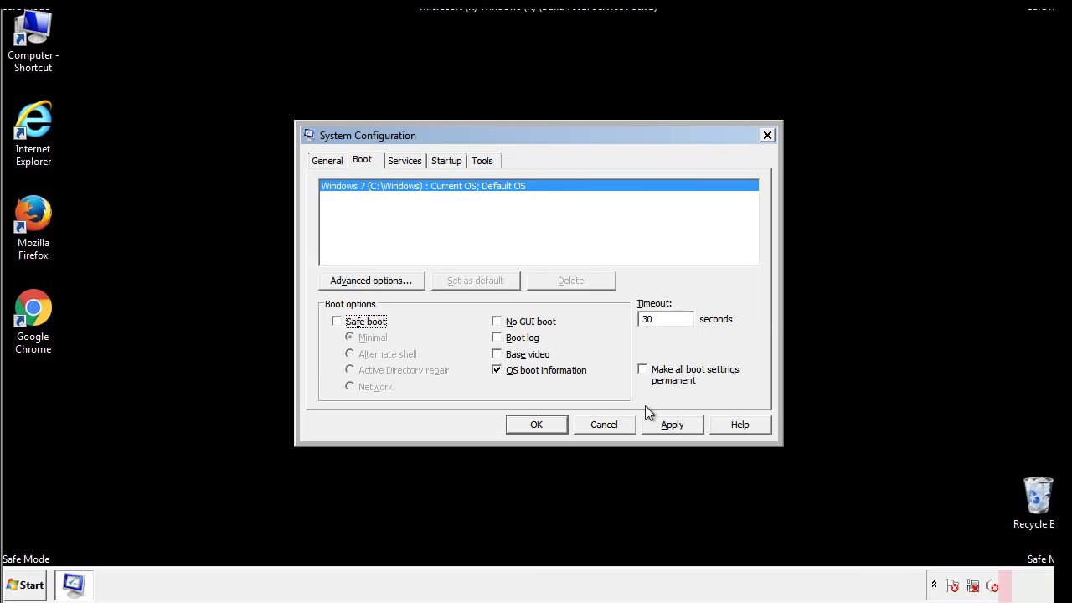
pyautogui.click(674, 424)
pyautogui.click(533, 424)
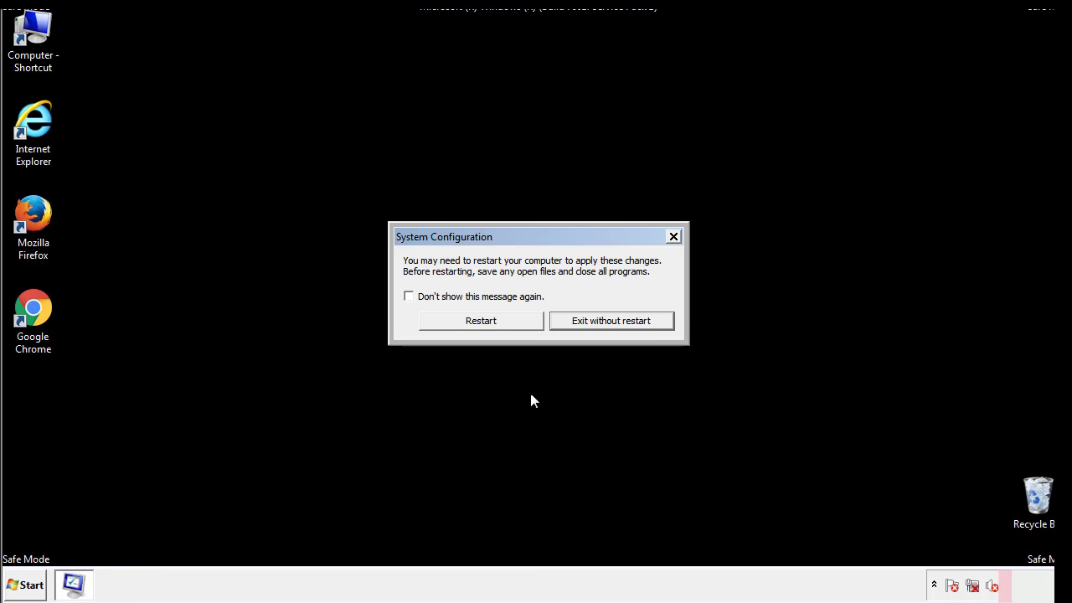
pyautogui.click(496, 326)
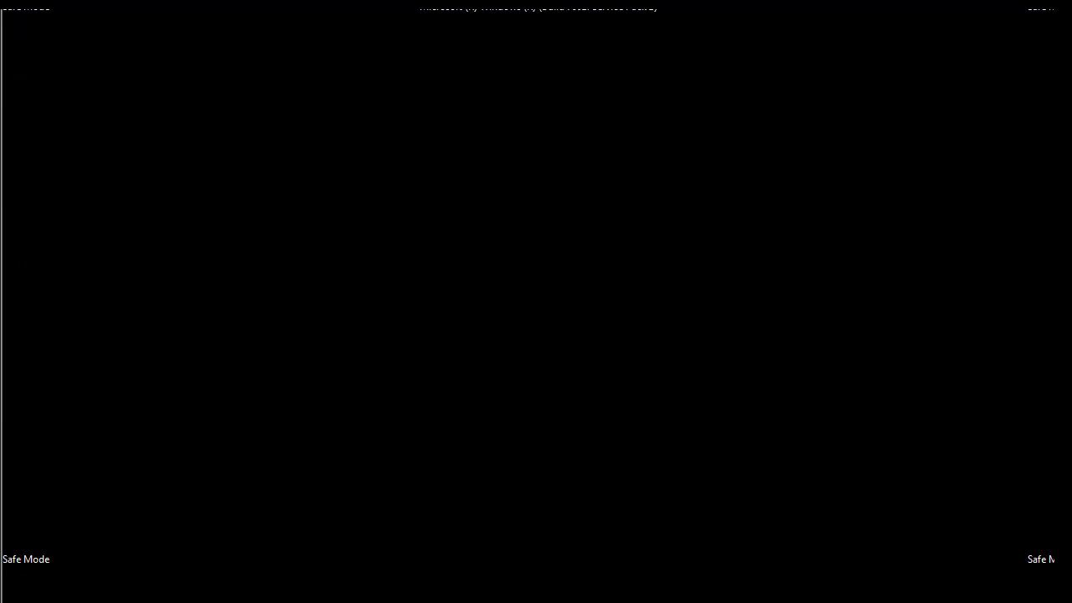